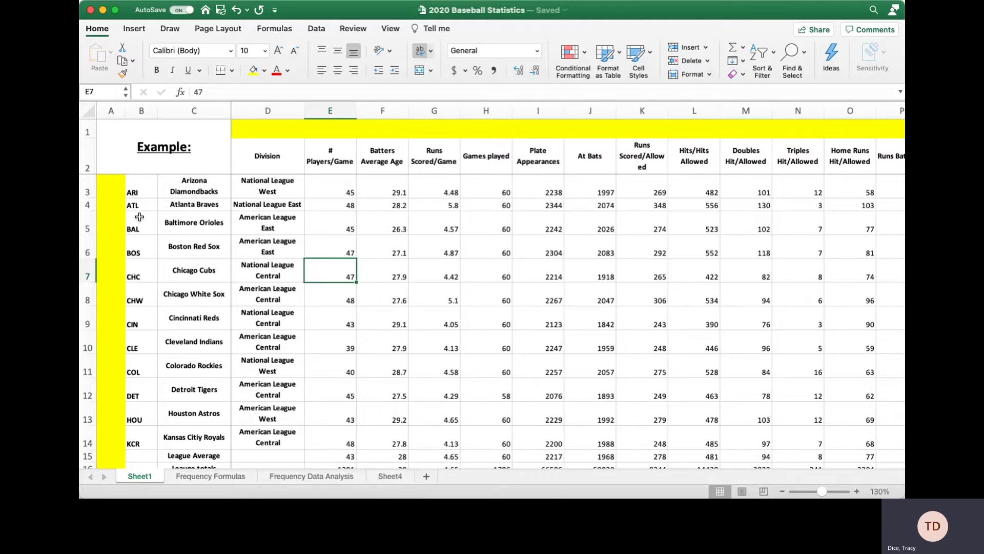
# Unmerge the "Example:" title cell that spans A1:C2.
pyautogui.click(217, 167)
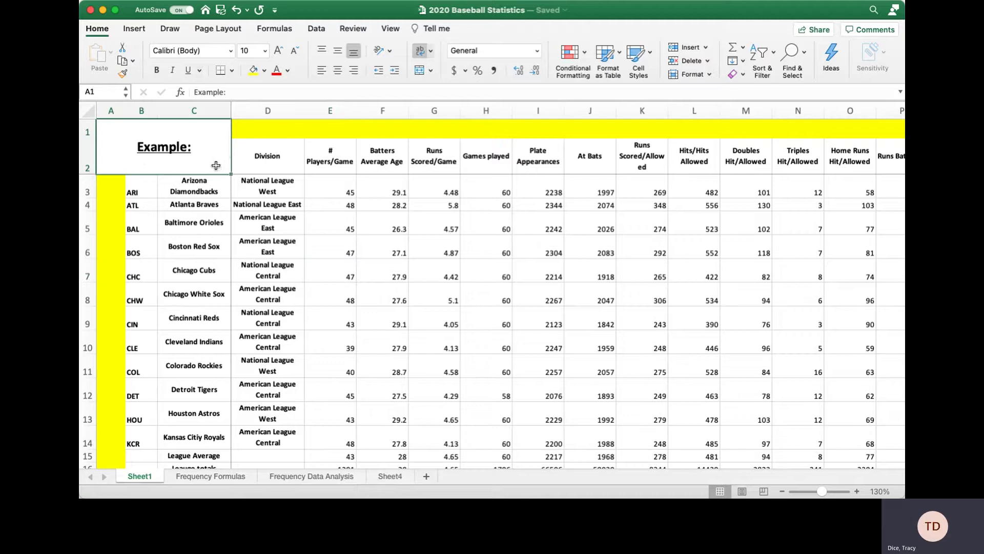
pyautogui.click(269, 132)
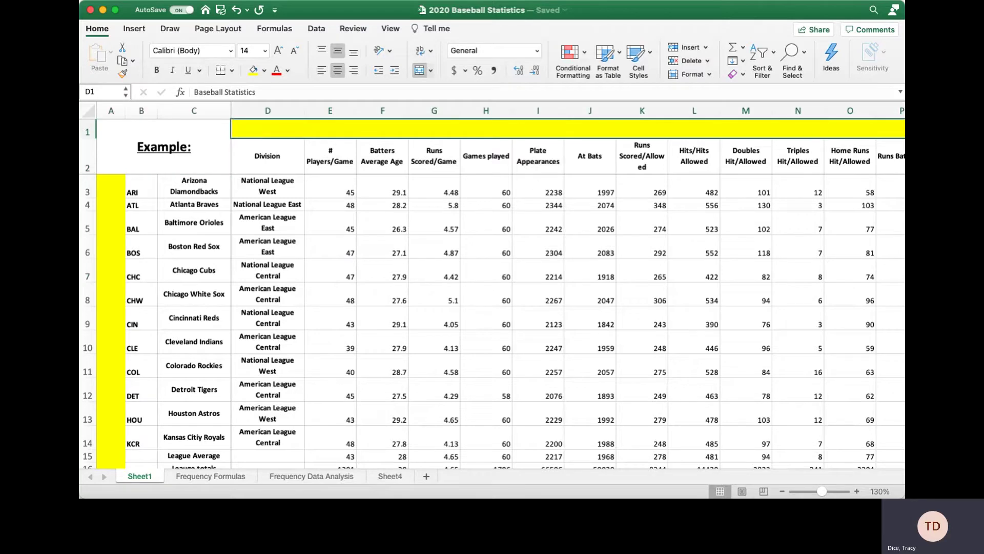
pyautogui.click(110, 182)
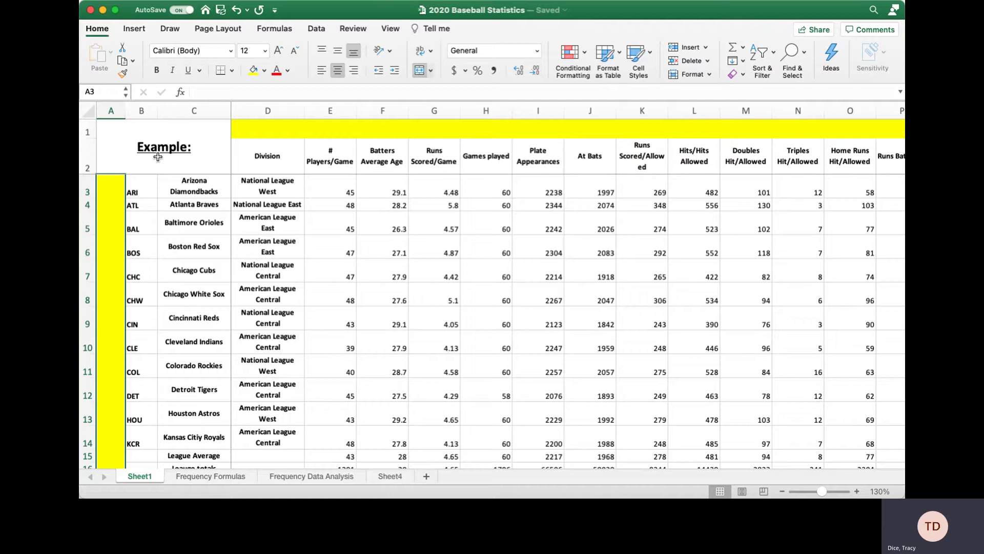
pyautogui.click(100, 147)
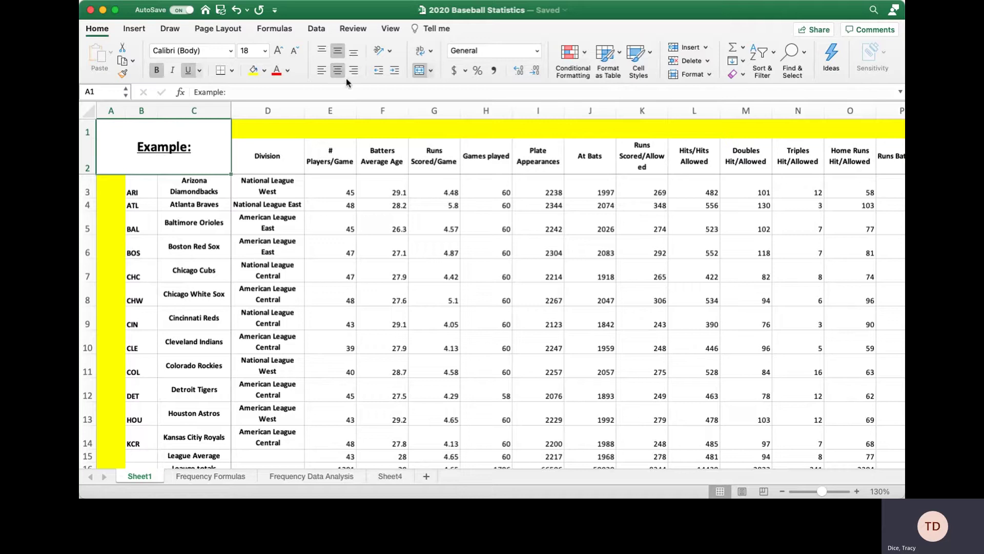
pyautogui.click(419, 72)
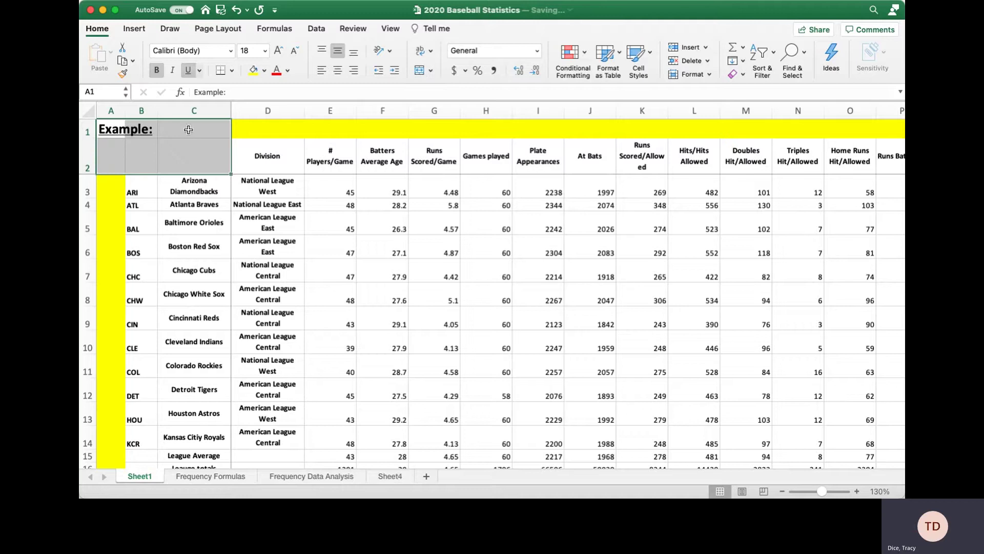
# Copy the "Example:" title from A1 into B1 and delete the yellow column A.
pyautogui.click(105, 130)
pyautogui.moveTo(128, 137); pyautogui.dragTo(156, 138)
pyautogui.click(107, 103)
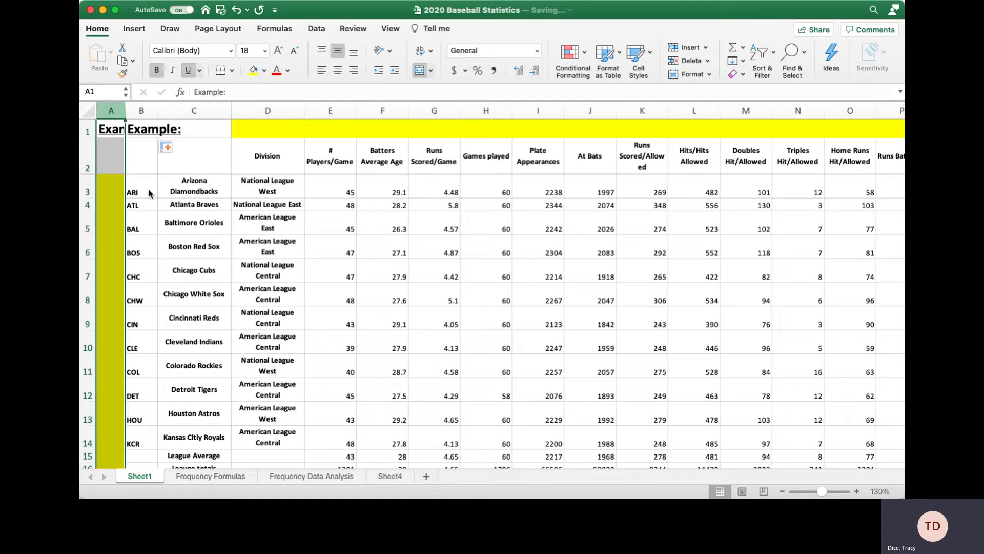
pyautogui.press('super+minus')
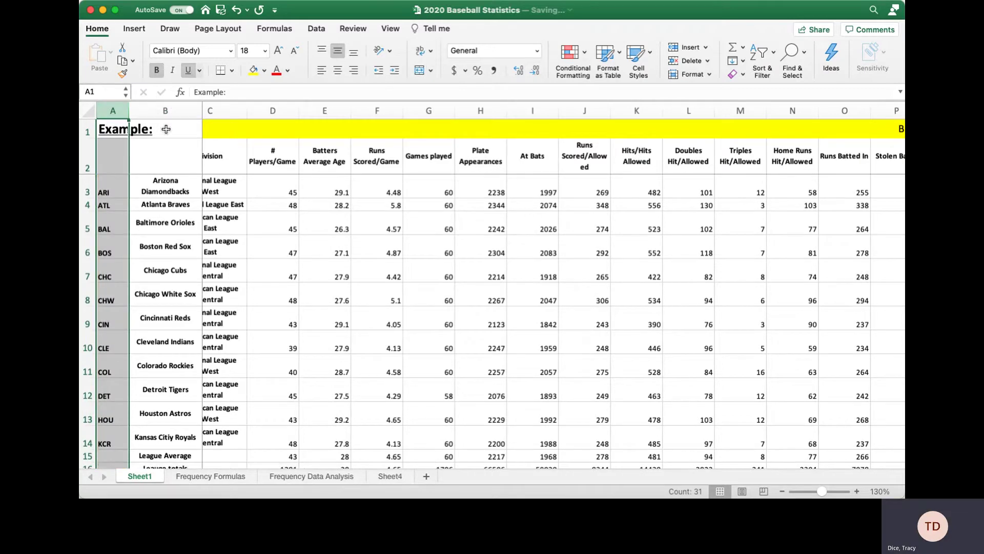
# Merge and center A1:B1 so the "Example:" title spans both team columns.
pyautogui.click(172, 130)
pyautogui.keyDown('shift'); pyautogui.click(124, 129); pyautogui.keyUp('shift')
pyautogui.click(419, 70)
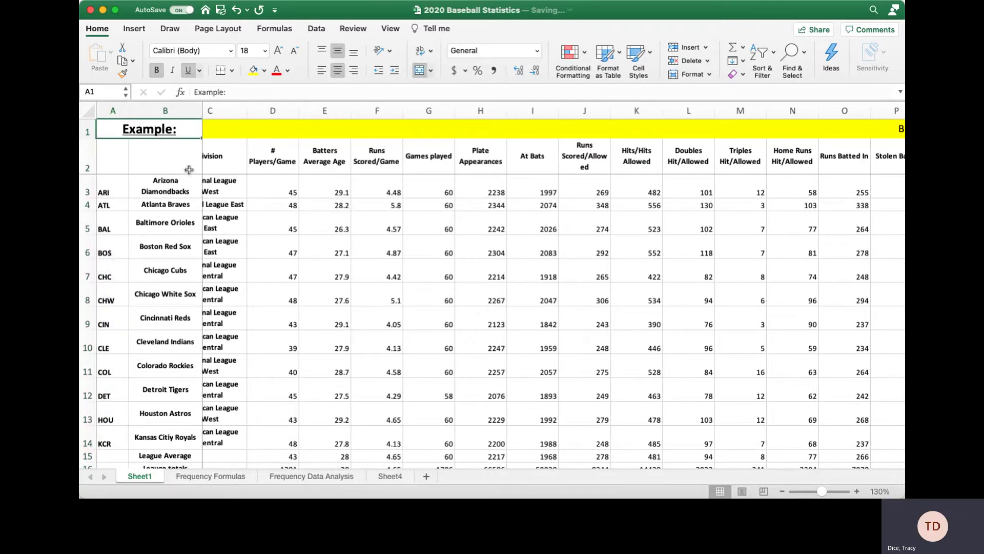
# Enter the headers "Team Name" in B2 and "Team Abb." in A2.
pyautogui.click(152, 168)
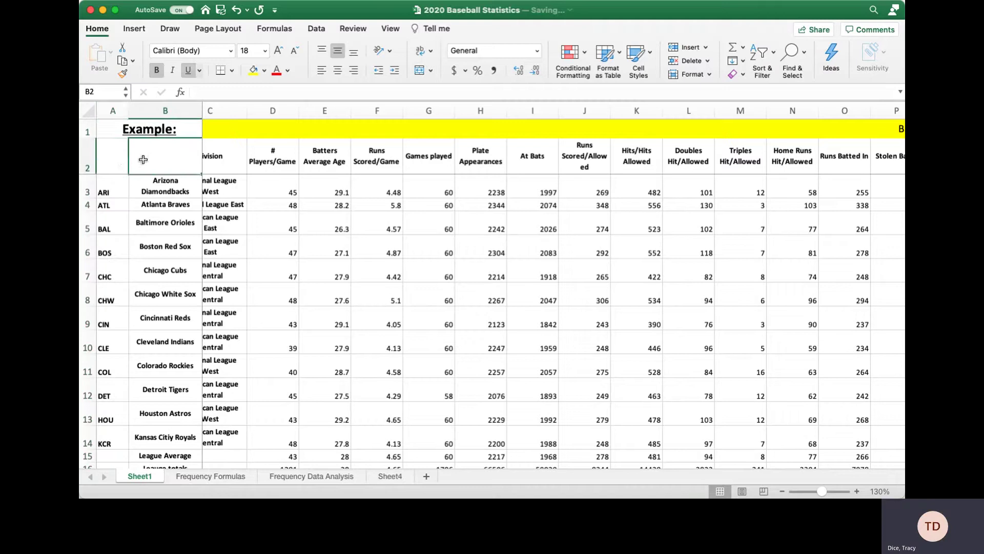
pyautogui.write('Team Name')
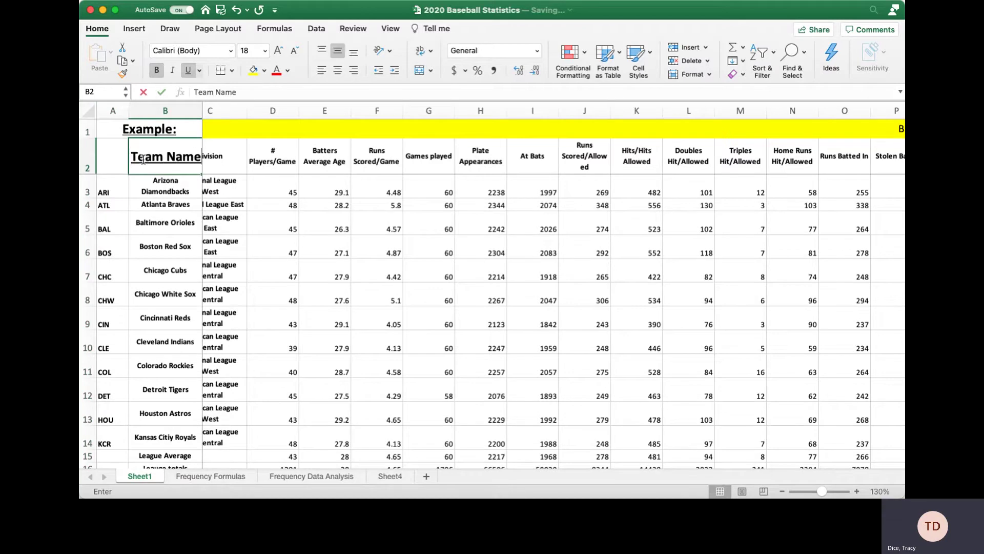
pyautogui.click(105, 167)
pyautogui.write('Team A')
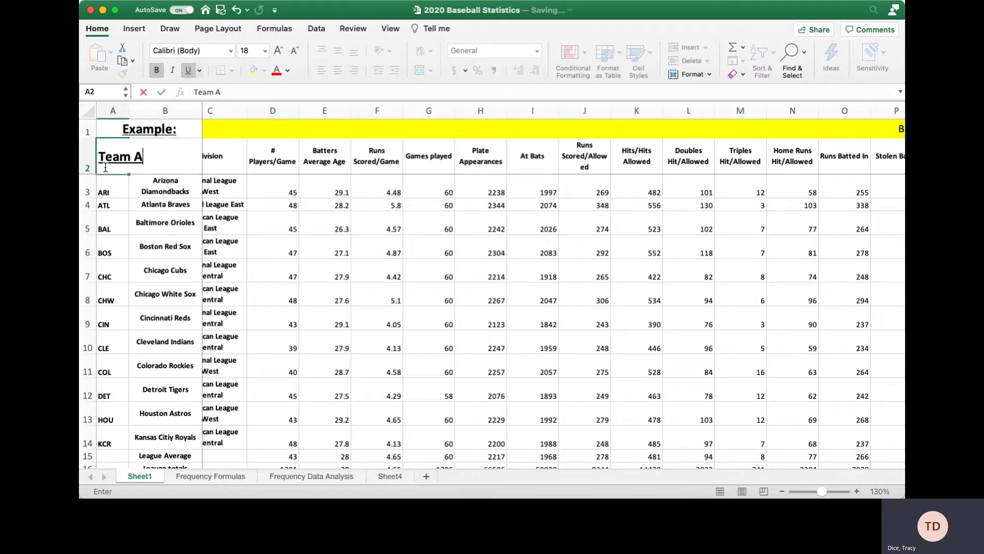
pyautogui.write('bb.')
pyautogui.press('Return')
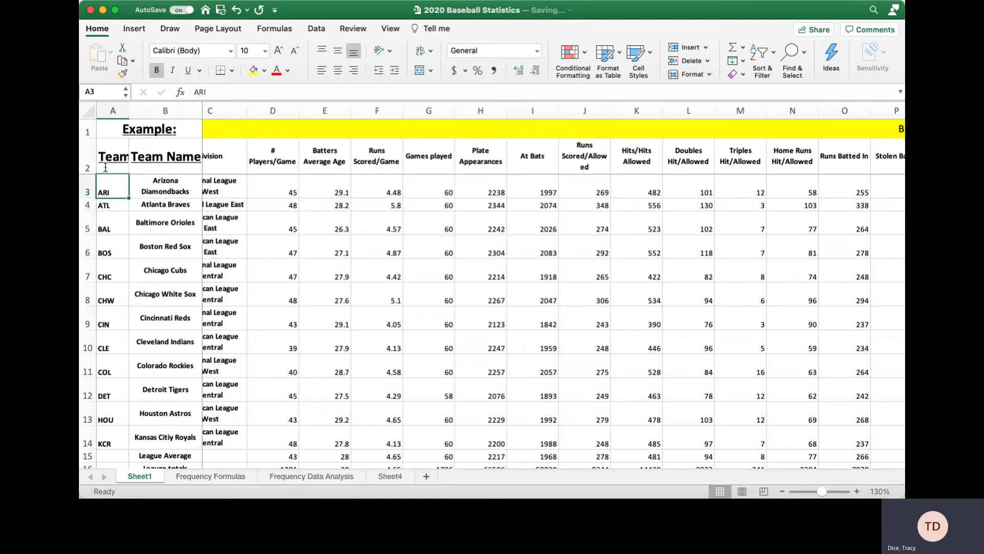
# Copy the formatting of the "# Players/Game" header onto the Team Name and Team Abb. headers with Format Painter.
pyautogui.click(281, 154)
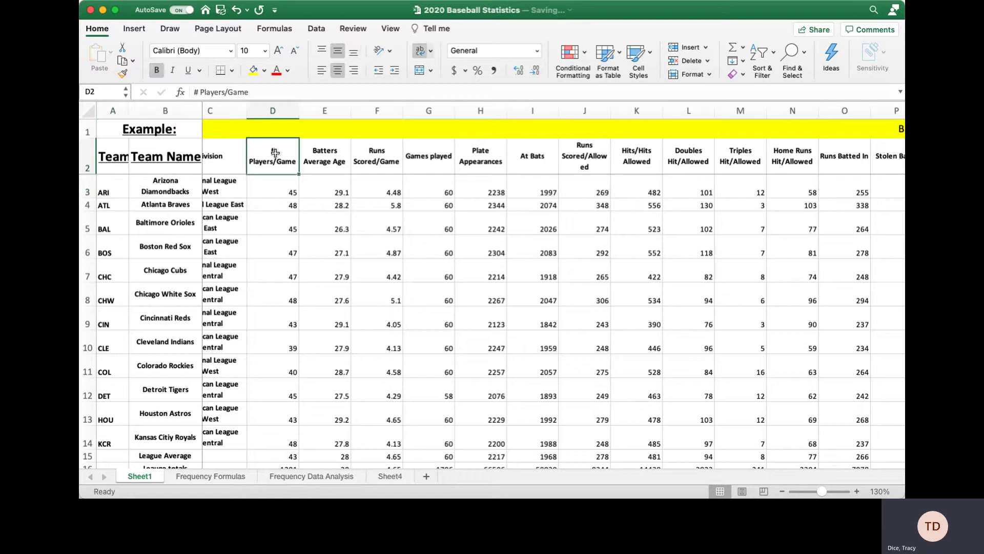
pyautogui.doubleClick(123, 73)
pyautogui.click(176, 154)
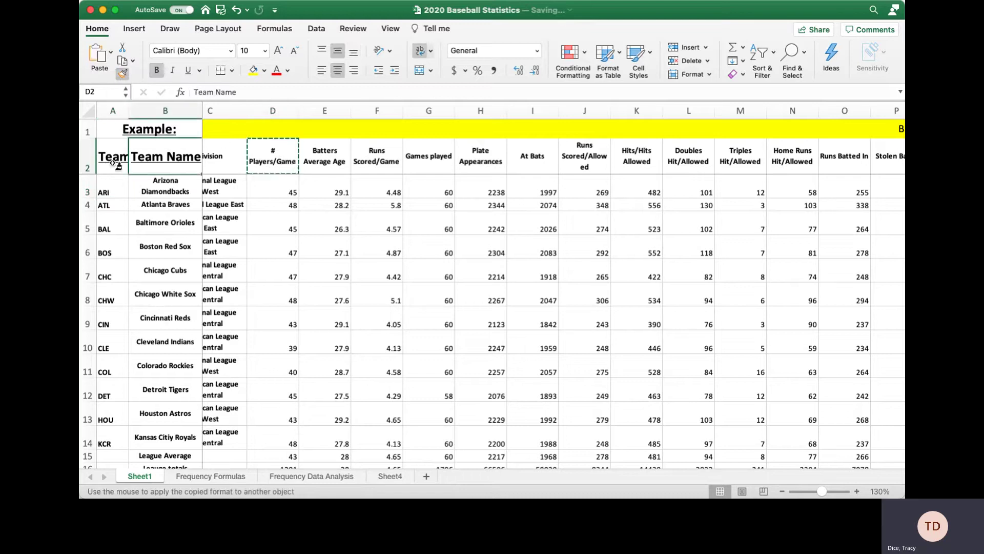
pyautogui.click(101, 165)
pyautogui.click(123, 73)
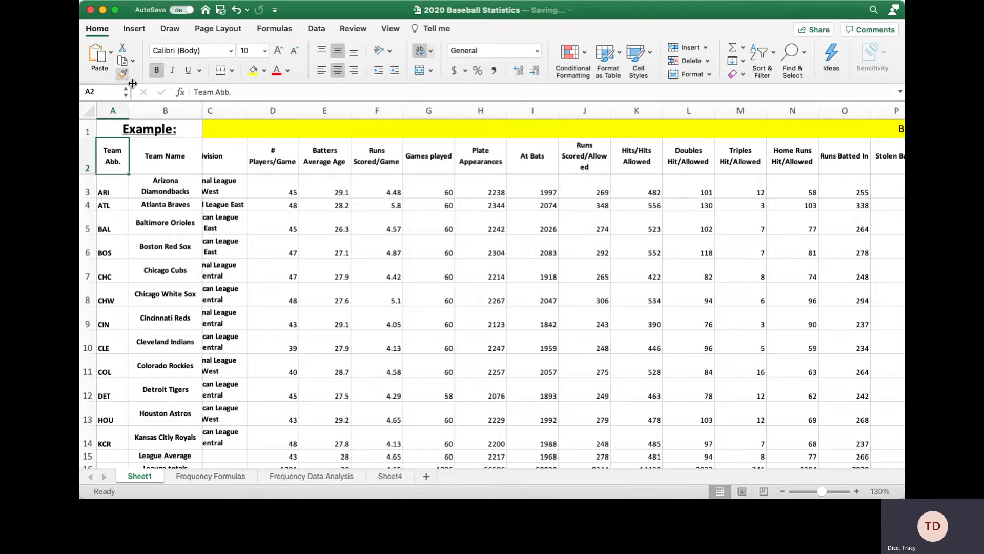
# Turn on filters for the column headers in row 2.
pyautogui.hscroll(-2, 249, 195)
pyautogui.scroll(-1, 244, 200)
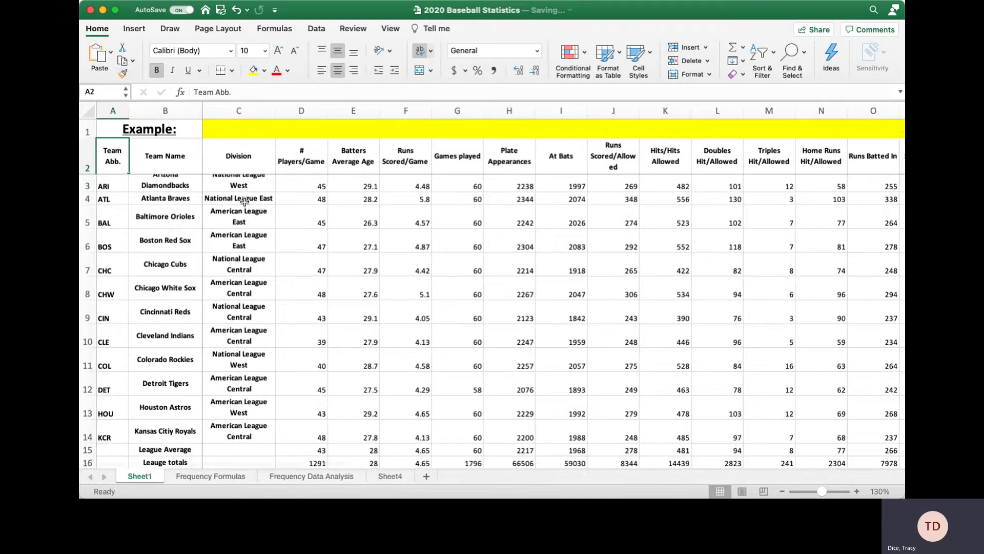
pyautogui.scroll(1, 244, 202)
pyautogui.hscroll(3, 245, 201)
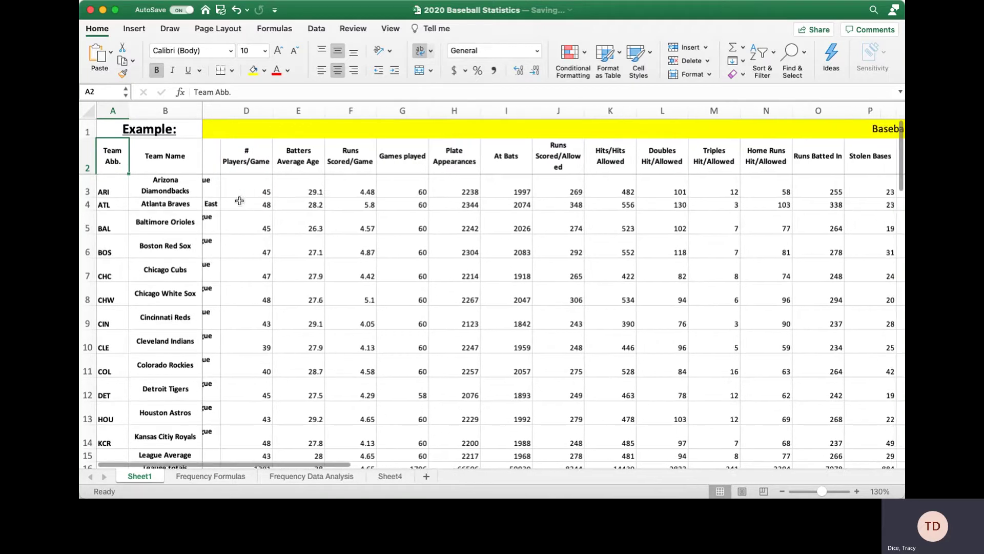
pyautogui.hscroll(-2, 244, 204)
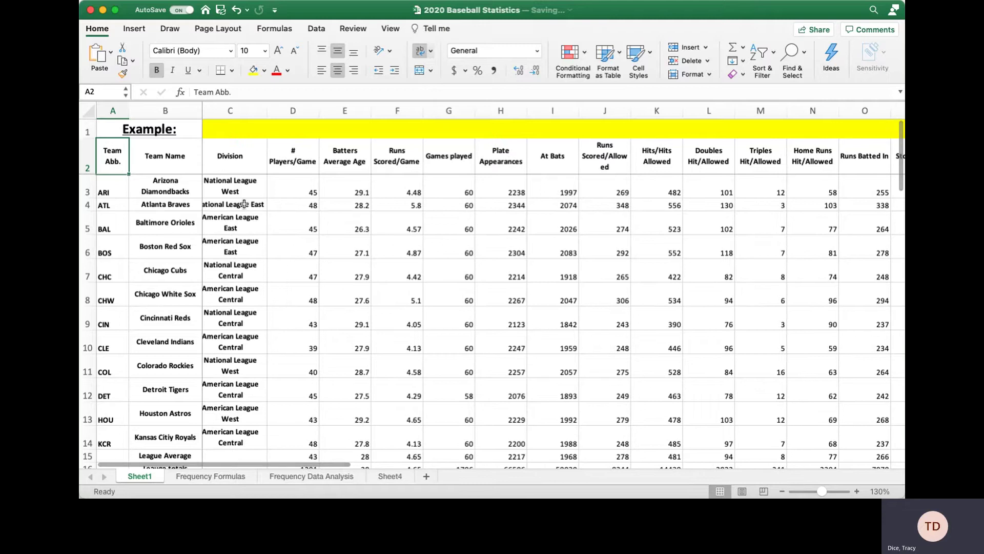
pyautogui.hscroll(-1, 244, 204)
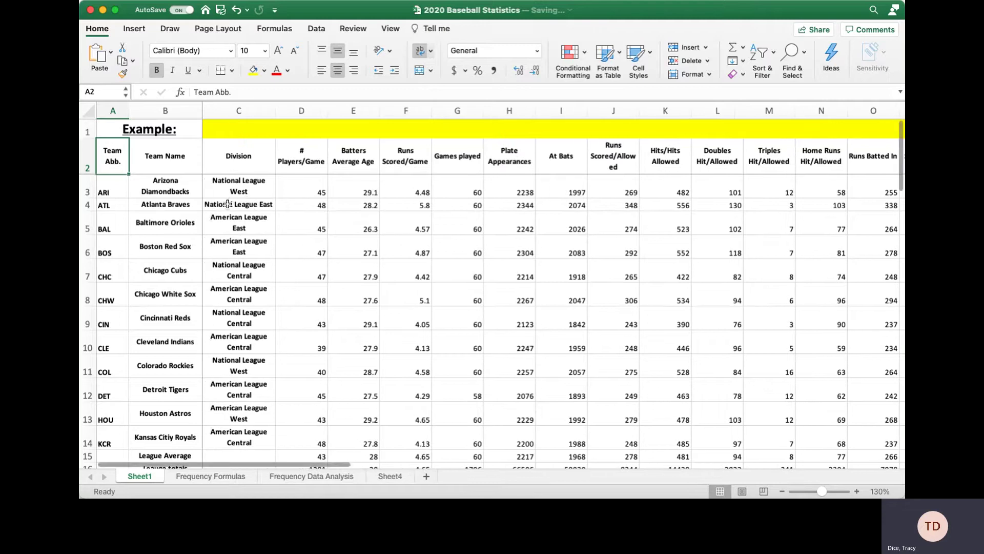
pyautogui.hscroll(3, 265, 229)
pyautogui.hscroll(-3, 265, 228)
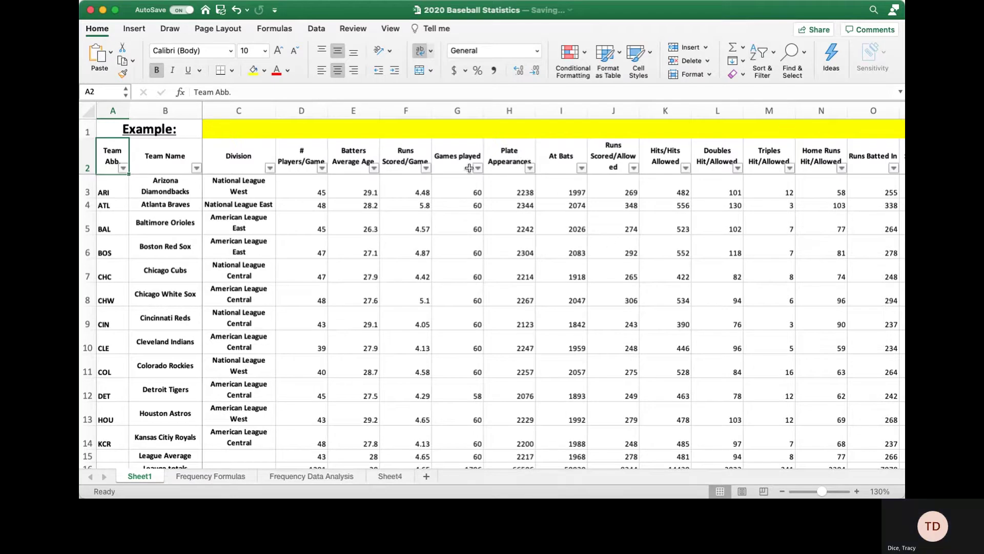
# Check the filters across the statistics columns and sort the table by Division from A to Z.
pyautogui.hscroll(1, 586, 161)
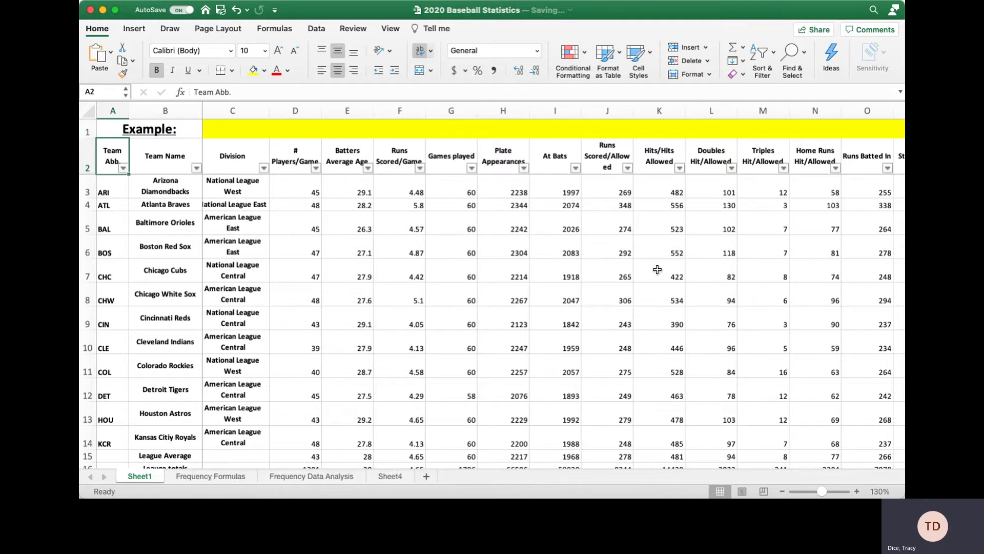
pyautogui.hscroll(10, 648, 257)
pyautogui.hscroll(5, 648, 253)
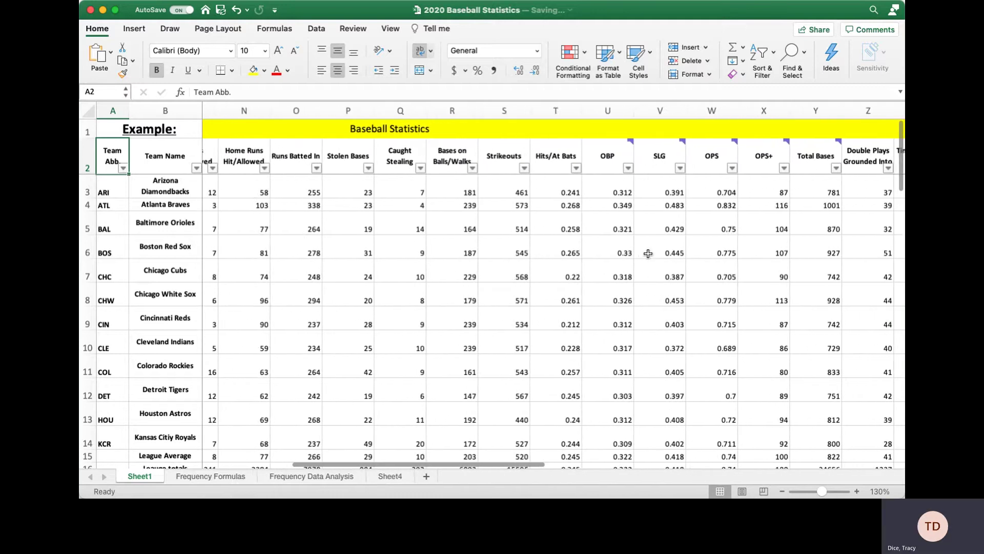
pyautogui.hscroll(-3, 648, 253)
pyautogui.hscroll(-10, 648, 253)
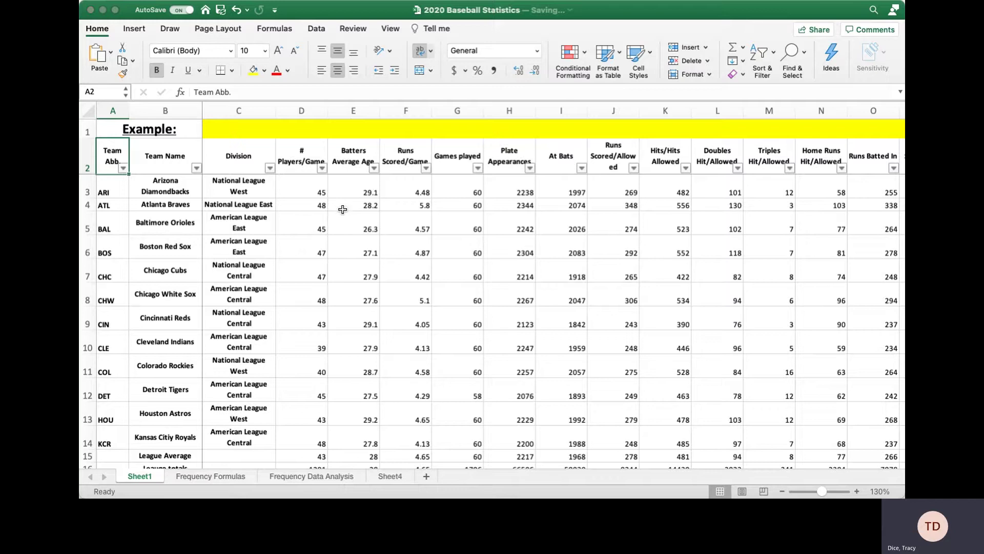
pyautogui.press('super+z')
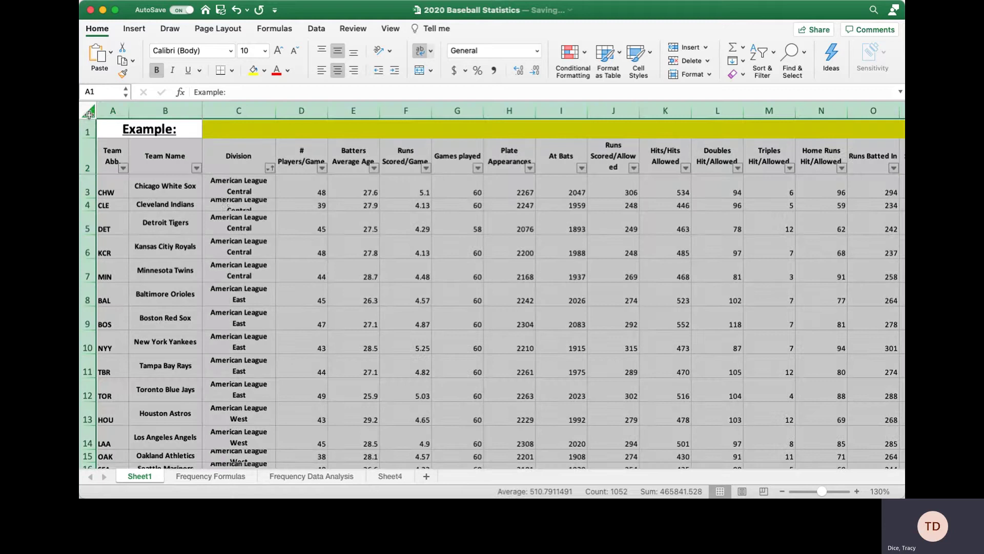
# Autofit the row heights of the entire sheet so the wrapped team and division names fit.
pyautogui.click(88, 111)
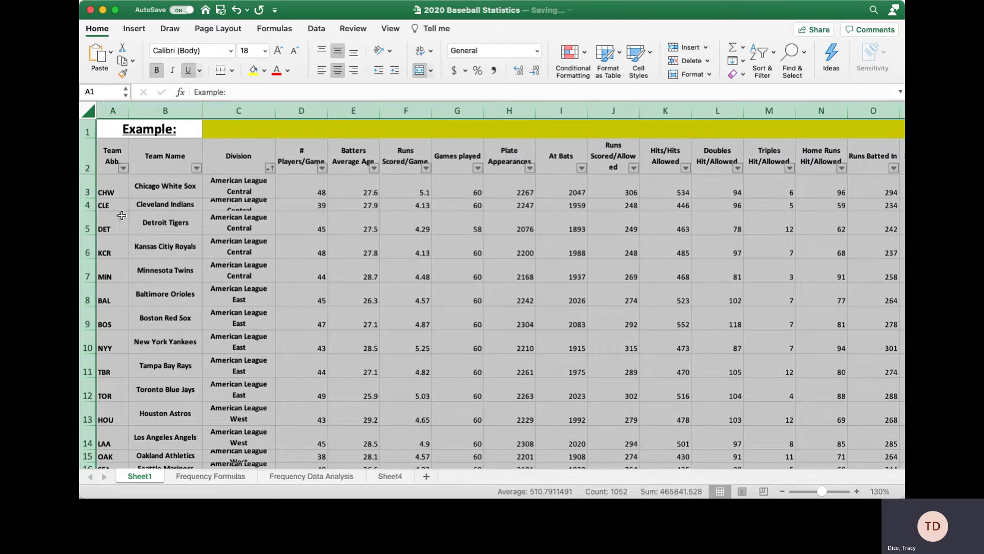
pyautogui.doubleClick(94, 211)
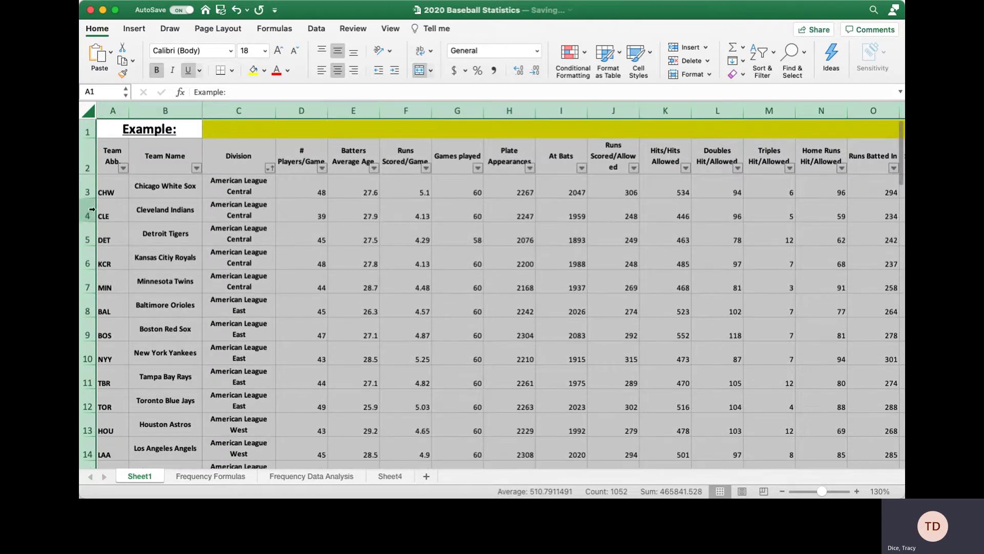
pyautogui.click(273, 236)
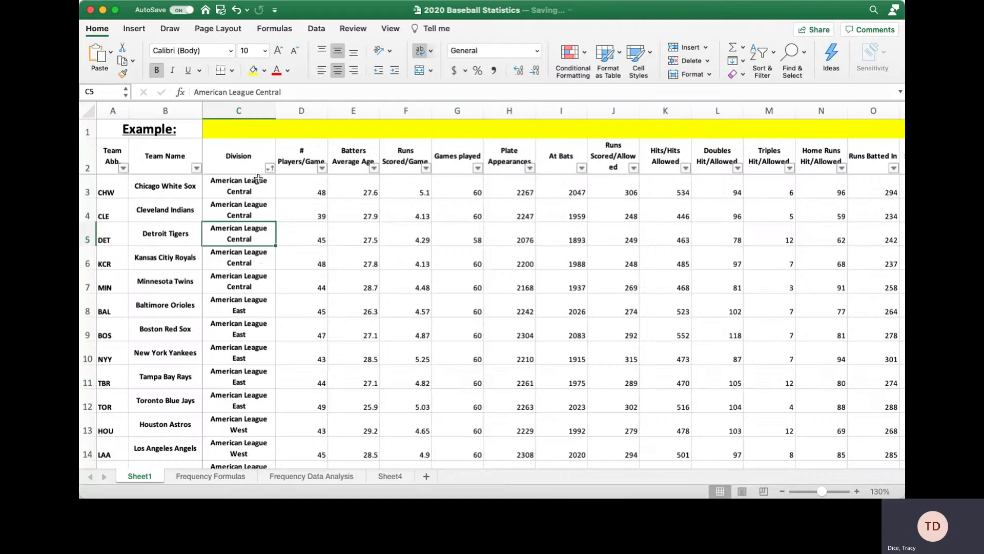
# Examine the table sorted by division down to the League Average and totals rows beneath the last team.
pyautogui.scroll(-10, 269, 320)
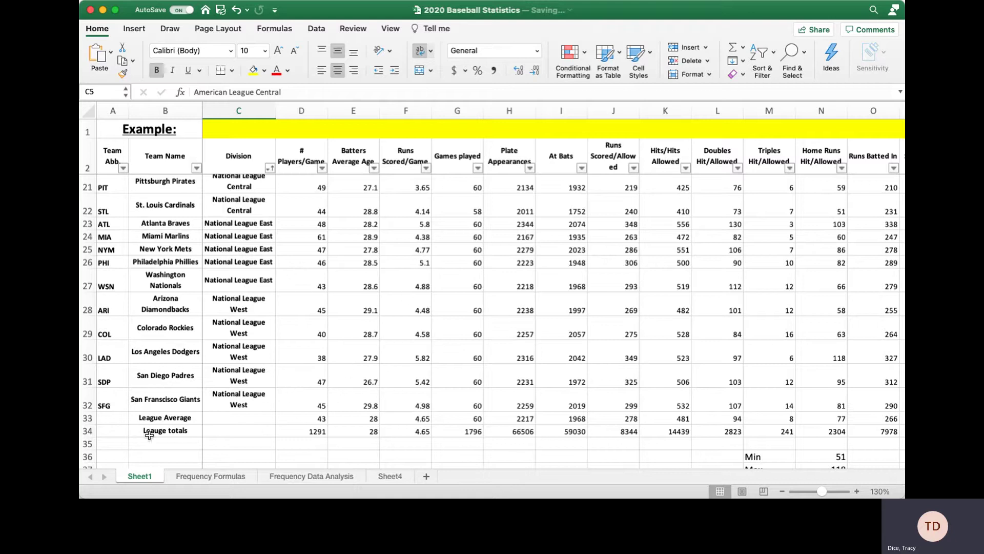
pyautogui.moveTo(92, 418); pyautogui.dragTo(92, 431)
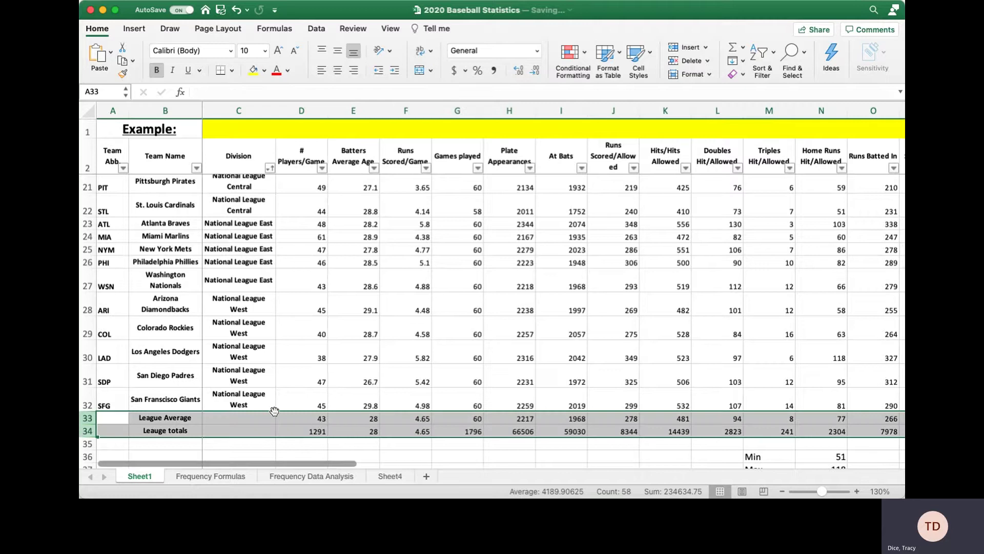
pyautogui.click(440, 358)
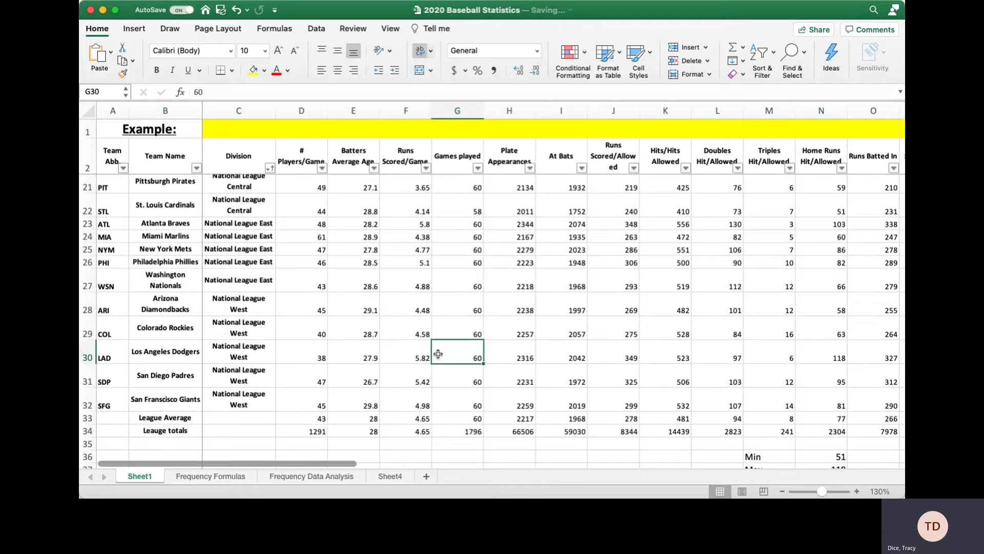
pyautogui.scroll(3, 439, 354)
pyautogui.scroll(-5, 438, 354)
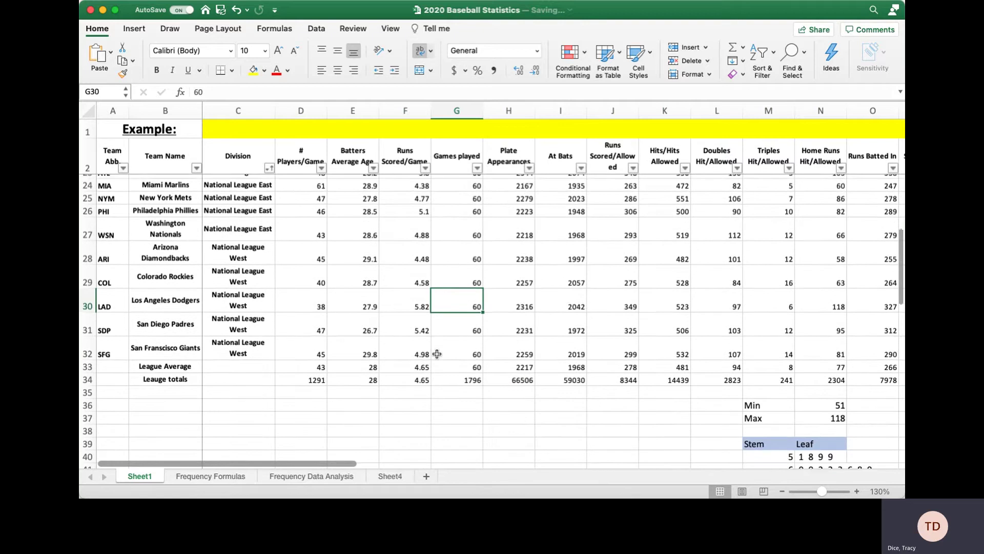
pyautogui.scroll(15, 439, 353)
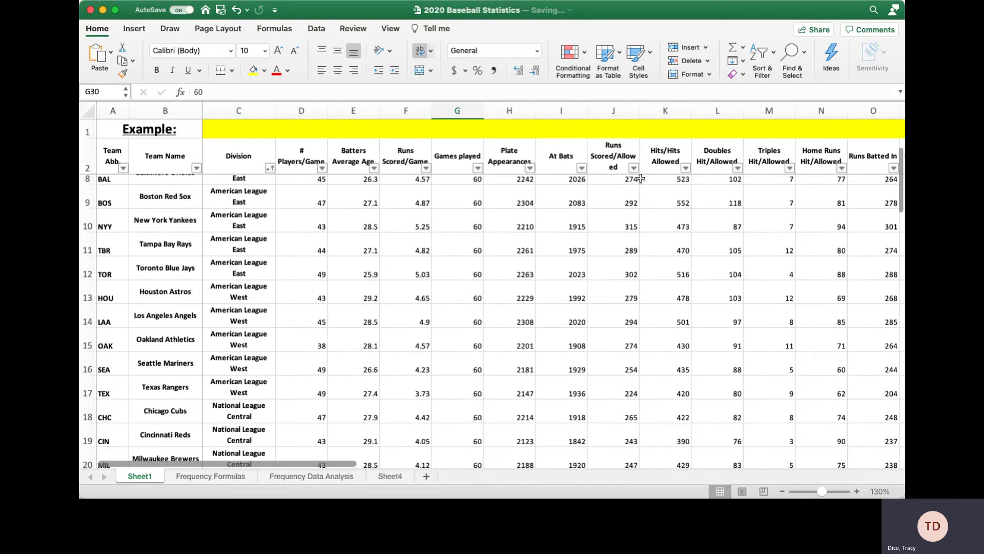
# Try sorting the table by Team Name from A to Z, and undo that sort.
pyautogui.scroll(5, 328, 224)
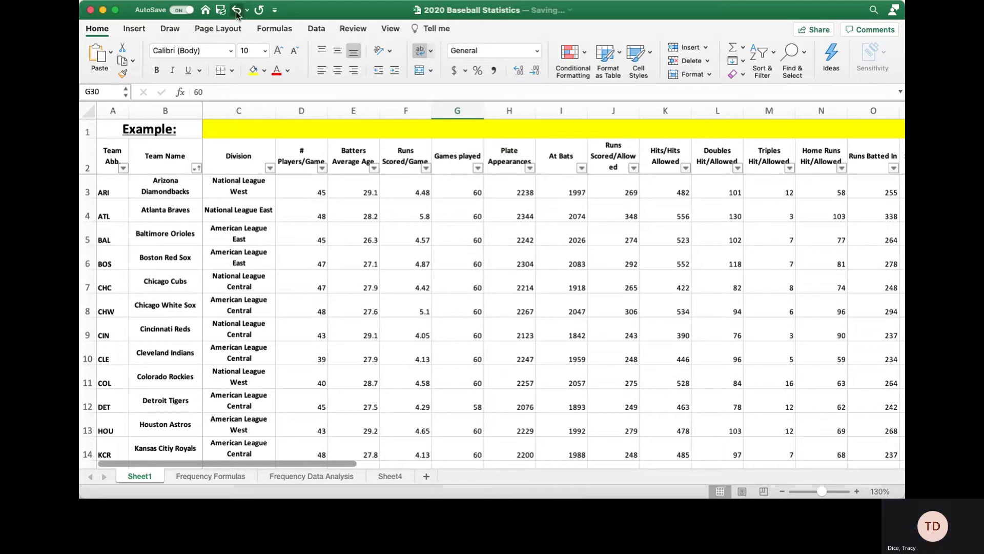
pyautogui.scroll(-1, 189, 278)
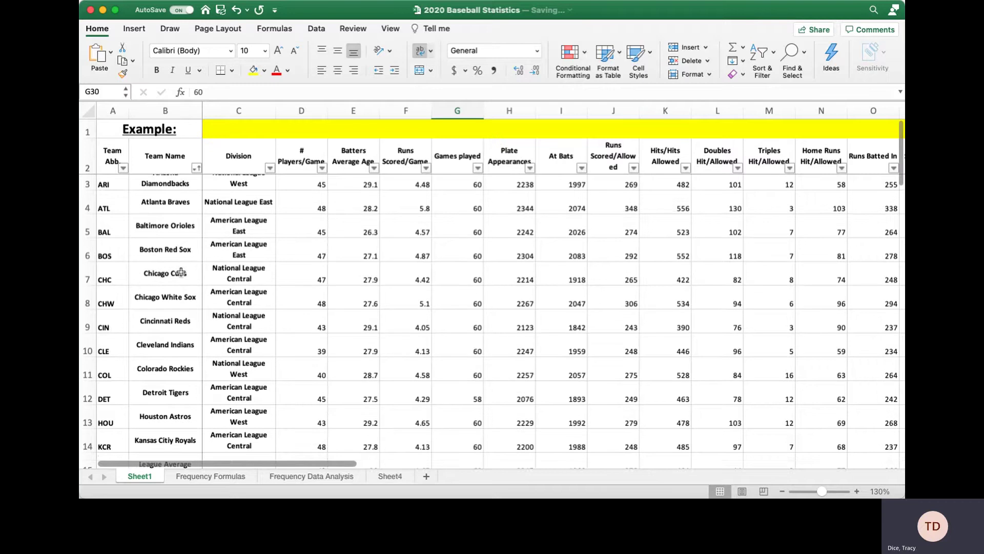
pyautogui.scroll(1, 189, 278)
pyautogui.click(237, 15)
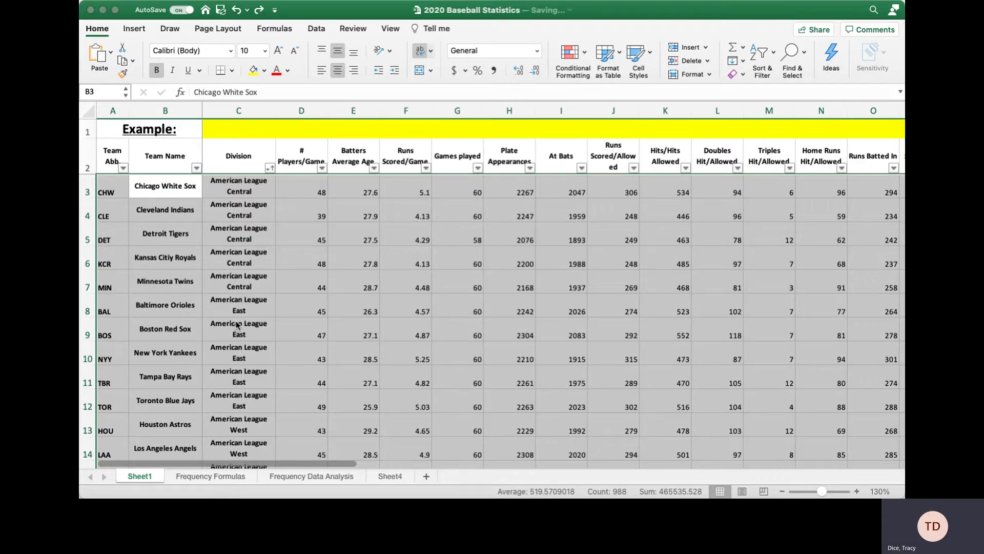
# Filter the League Average and Leauge totals rows out by Team Name, and sort the teams by Team Name from A to Z.
pyautogui.press('super+y')
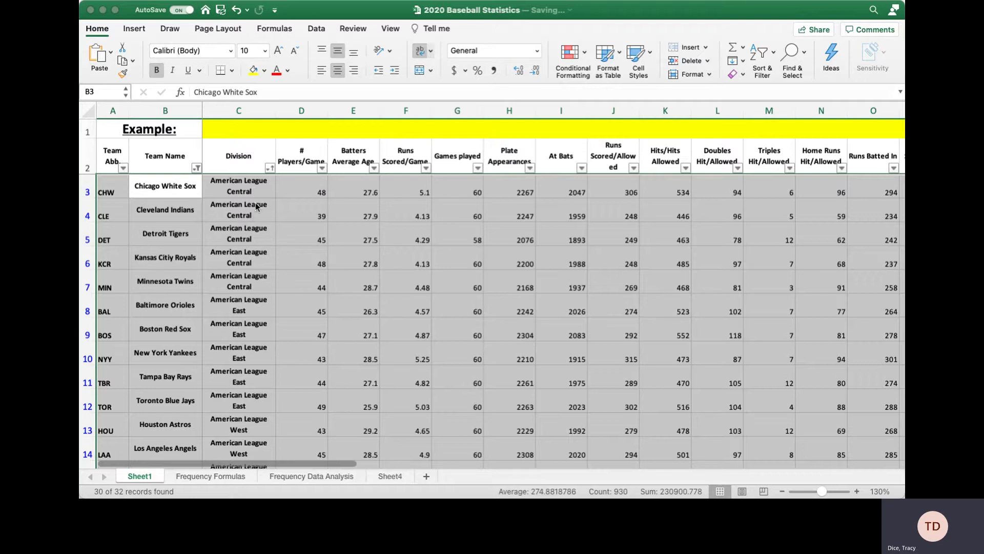
pyautogui.press('super+z')
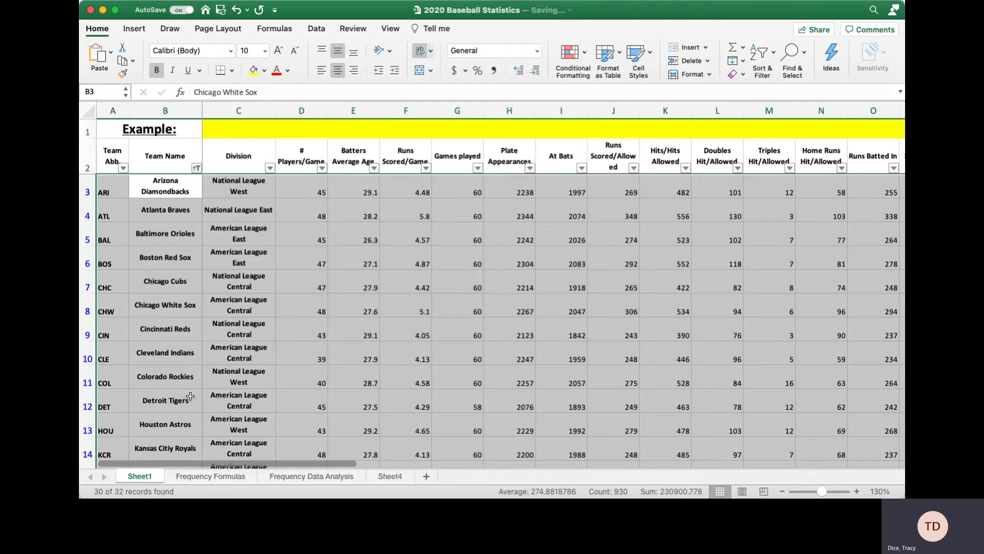
pyautogui.click(227, 380)
pyautogui.scroll(-5, 218, 405)
pyautogui.scroll(-10, 218, 409)
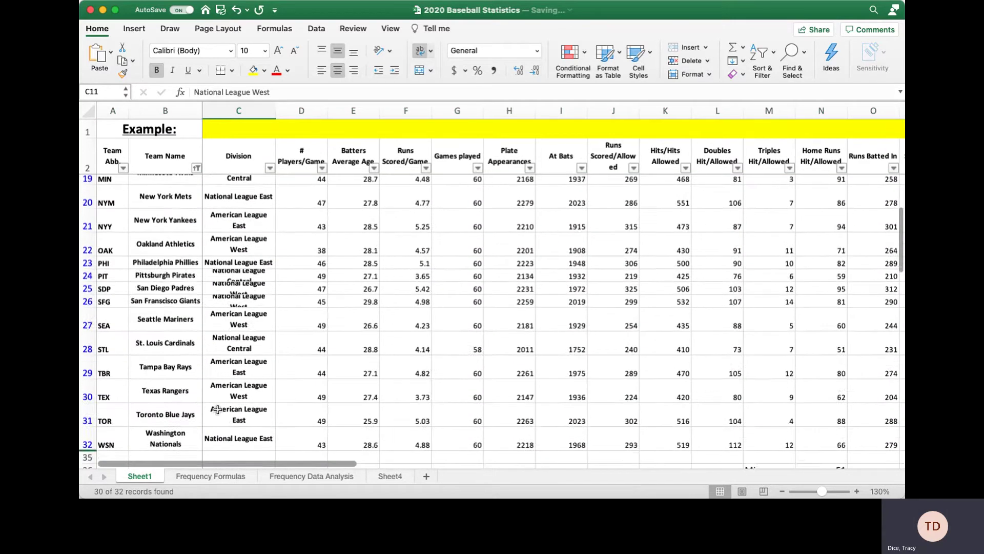
pyautogui.scroll(3, 259, 383)
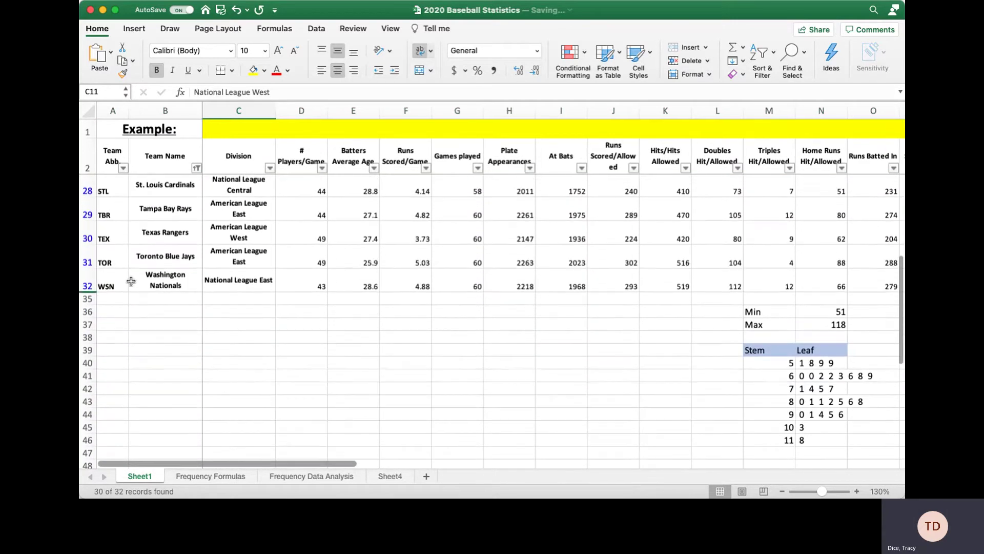
pyautogui.scroll(-1, 122, 288)
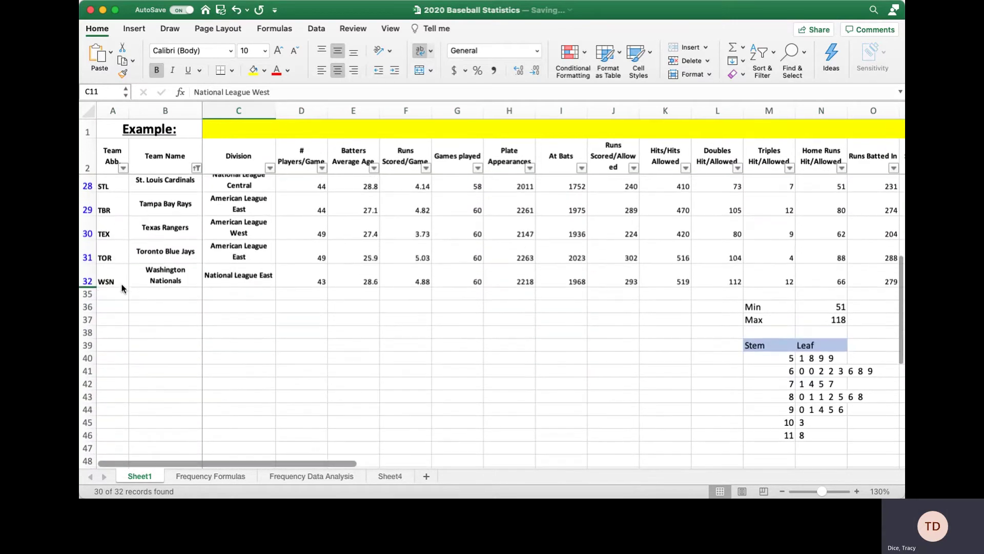
# Unhide rows 33 and 34 beneath the Washington Nationals row and remove the filters from the header row.
pyautogui.doubleClick(89, 288)
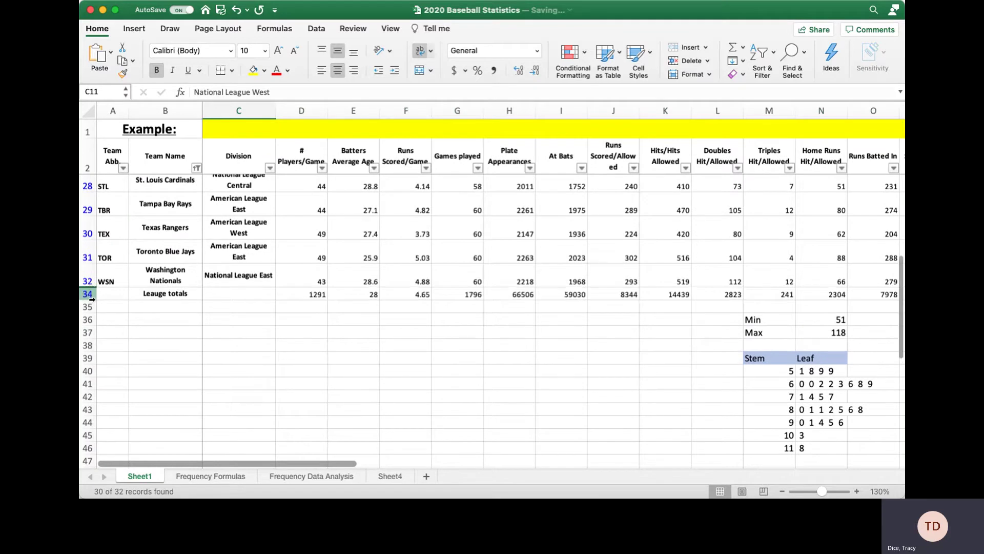
pyautogui.doubleClick(90, 288)
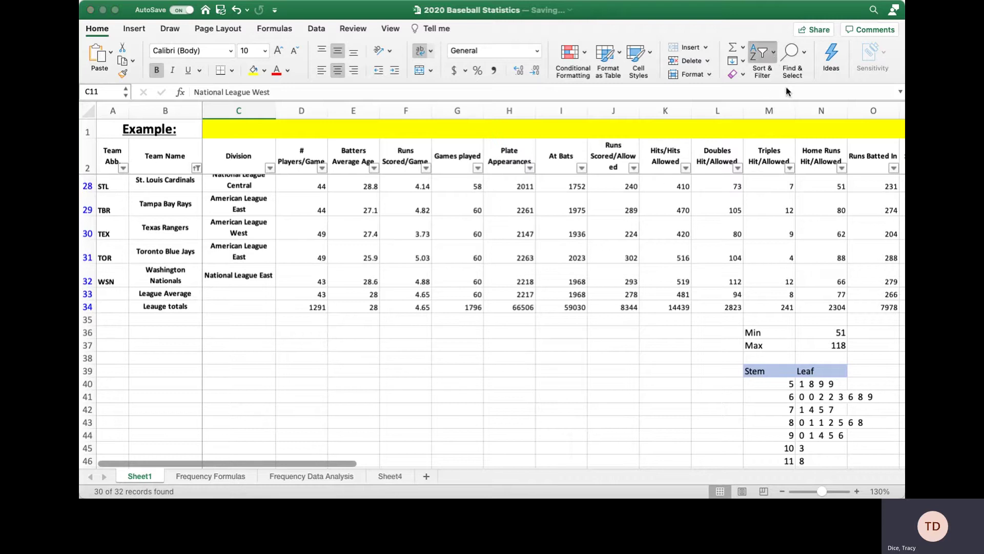
pyautogui.press('super+shift+f')
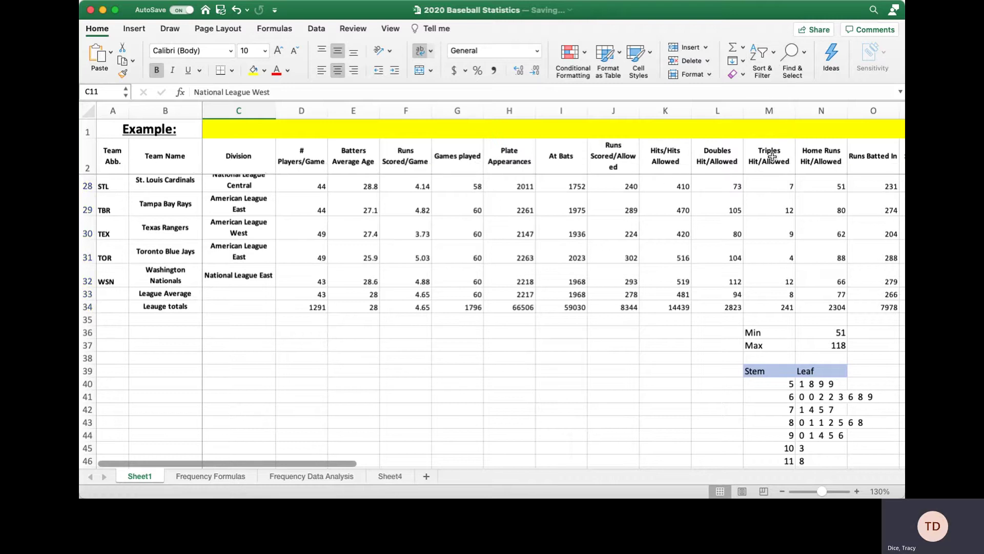
pyautogui.scroll(3, 773, 156)
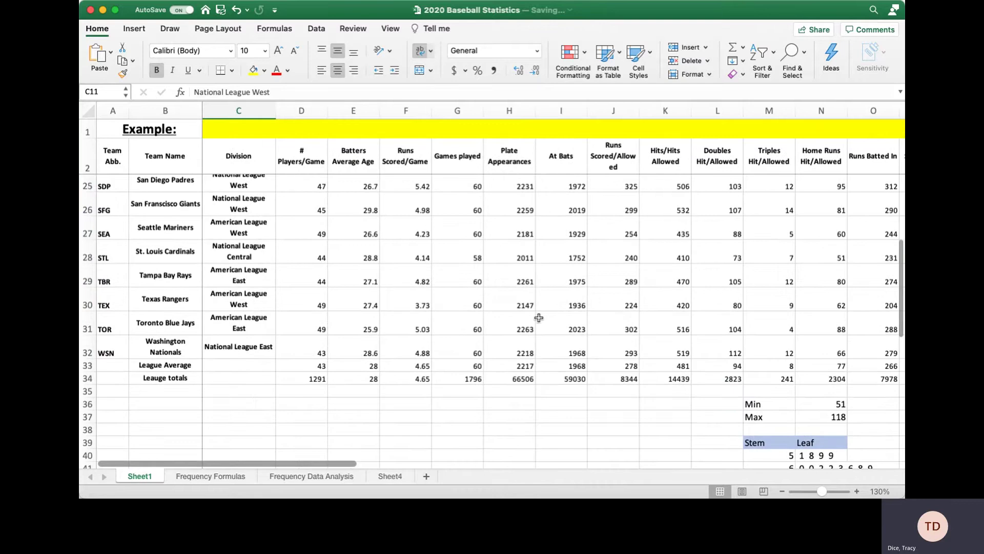
pyautogui.scroll(10, 539, 318)
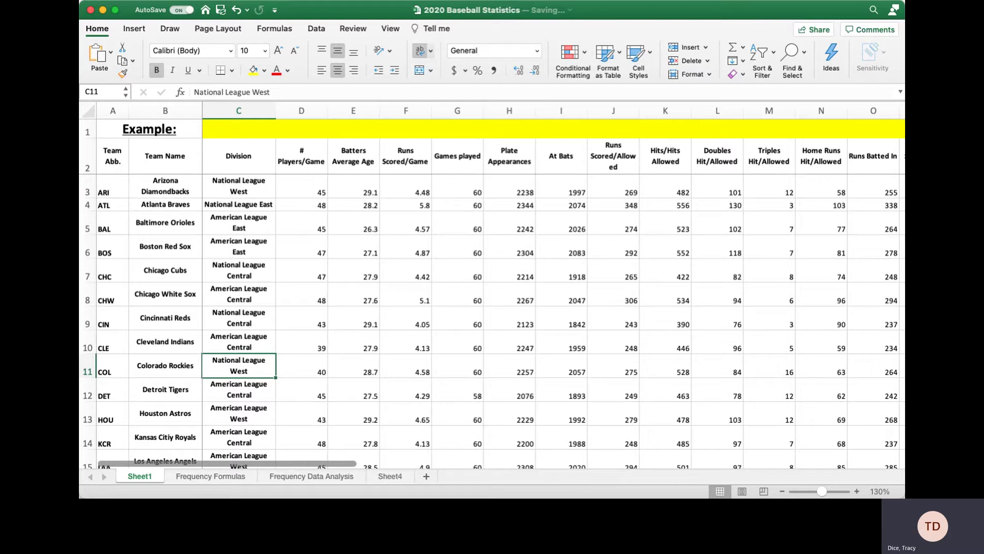
# Sort the unfiltered team data by the Division column from A to Z.
pyautogui.click(240, 172)
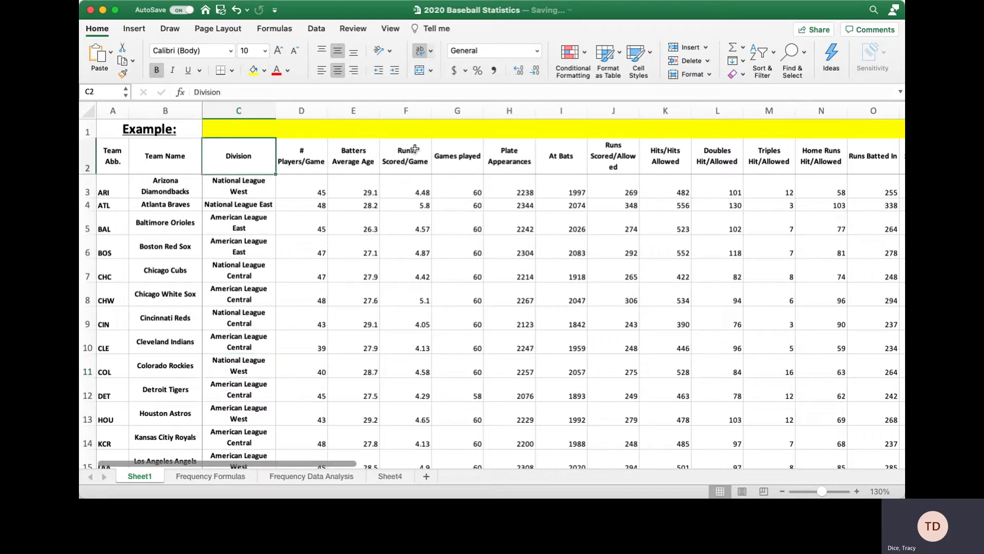
pyautogui.click(767, 57)
pyautogui.click(728, 88)
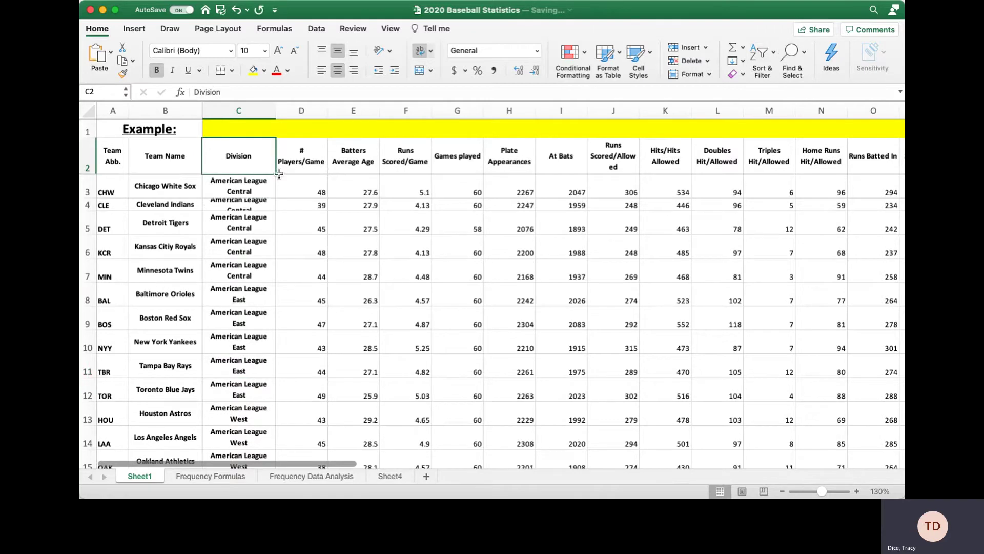
# Autofit all row heights so the wrapped division names fit, and check the division order down the table.
pyautogui.click(88, 110)
pyautogui.doubleClick(91, 199)
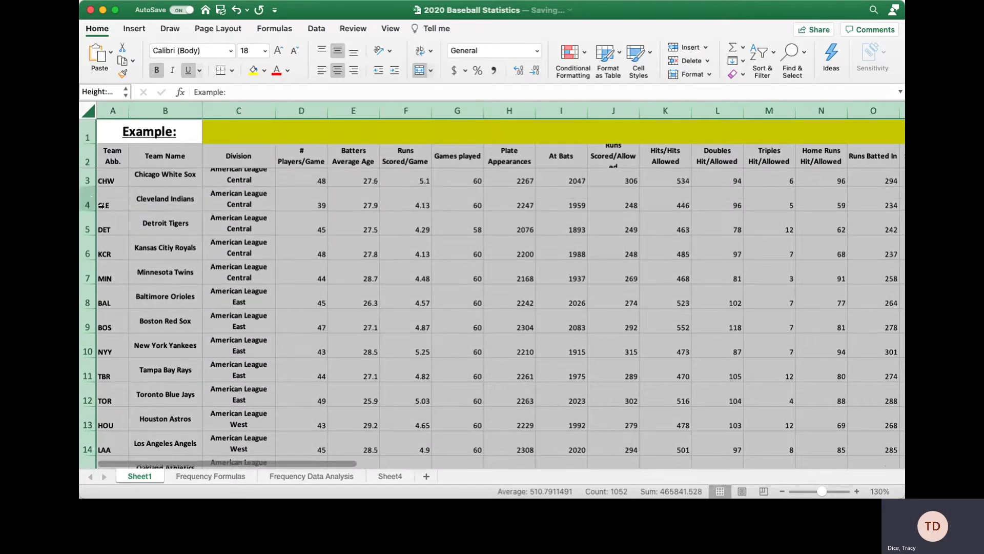
pyautogui.click(236, 253)
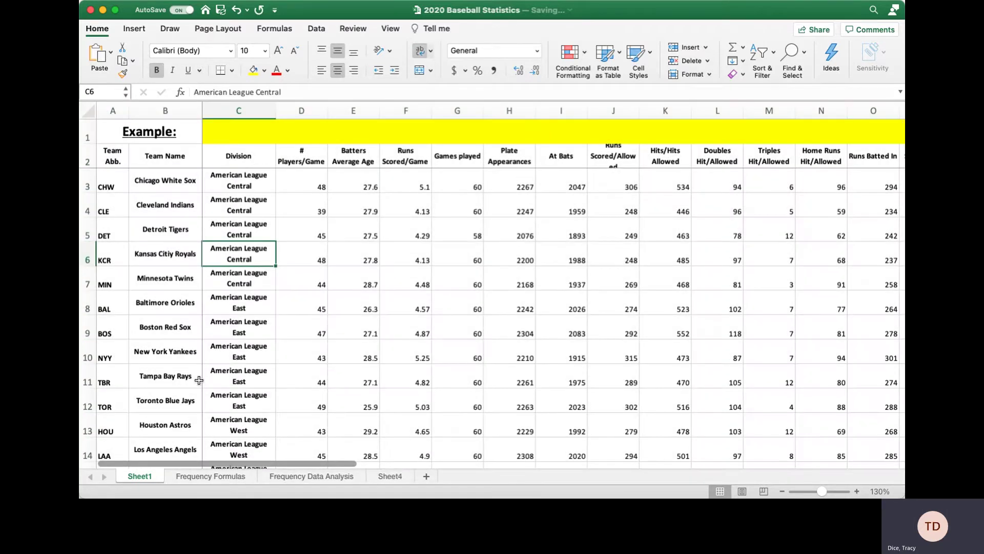
pyautogui.scroll(-8, 241, 400)
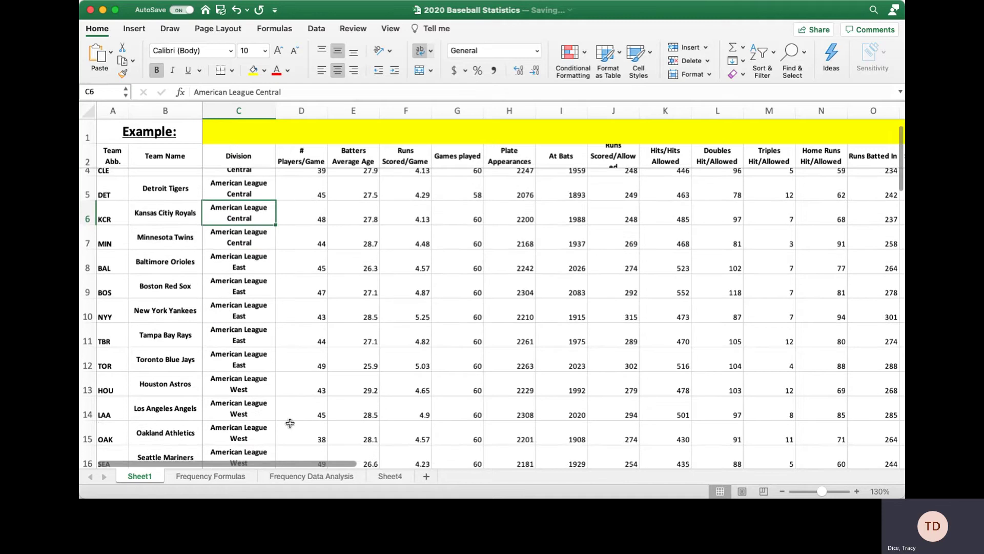
pyautogui.scroll(-5, 256, 377)
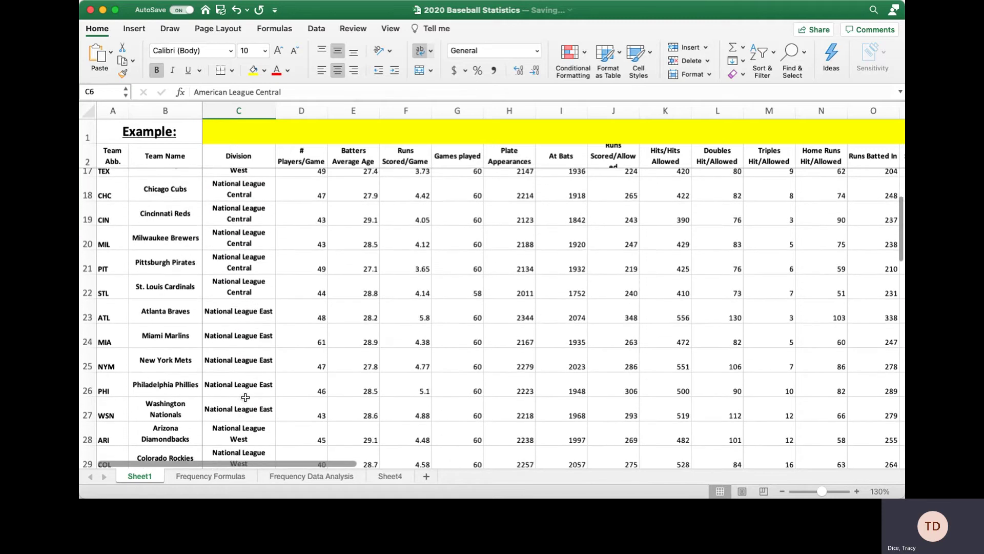
pyautogui.scroll(-2, 253, 405)
pyautogui.scroll(12, 254, 403)
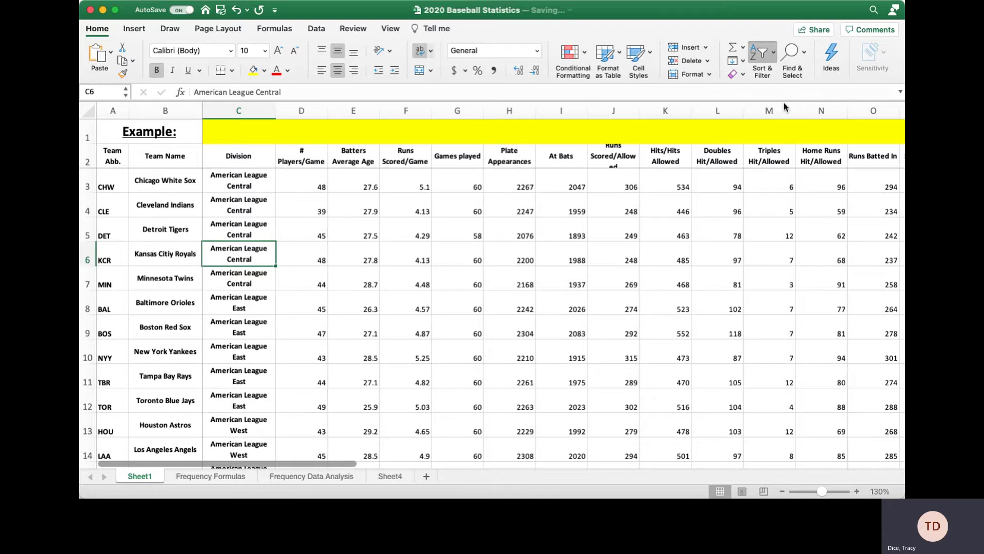
# Try a custom sort by Division and by descending Home Runs Hit/Allowed, and undo it together with the row-height autofit.
pyautogui.press('super+a')
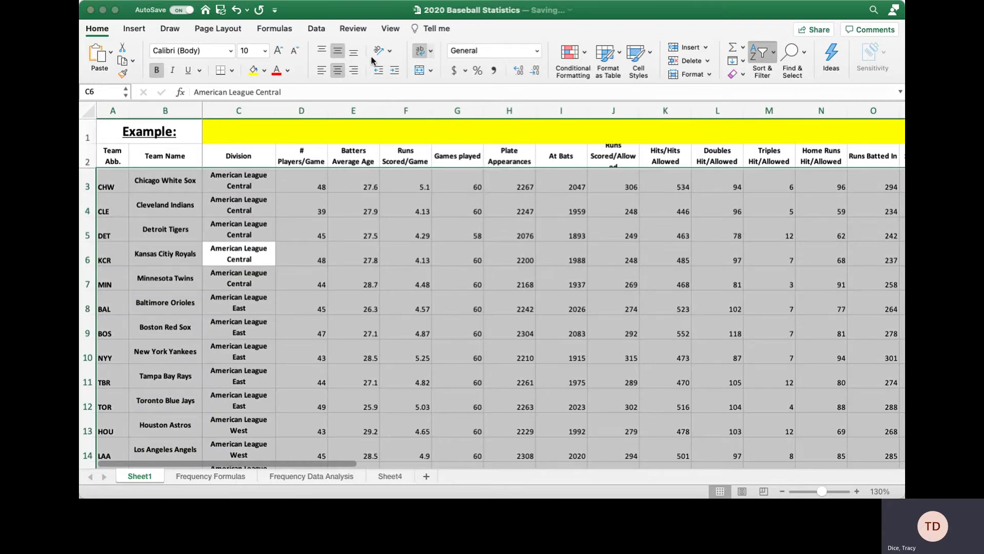
pyautogui.click(620, 14)
pyautogui.click(616, 15)
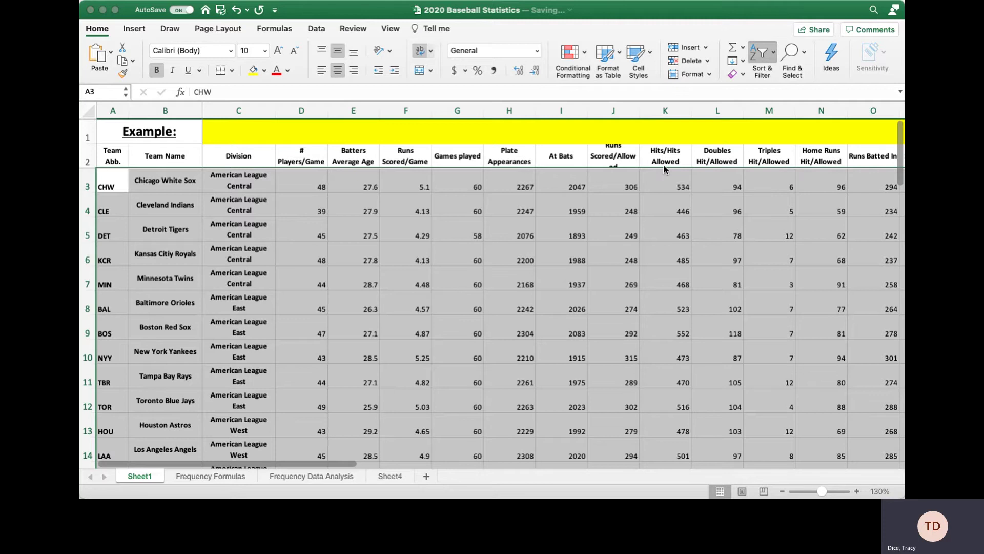
pyautogui.press('super+z')
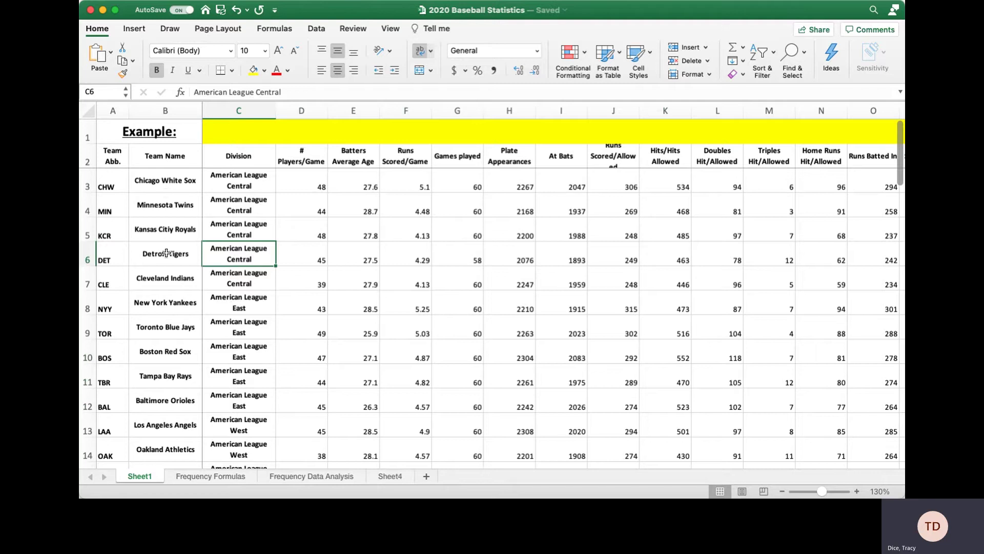
pyautogui.scroll(-1, 160, 278)
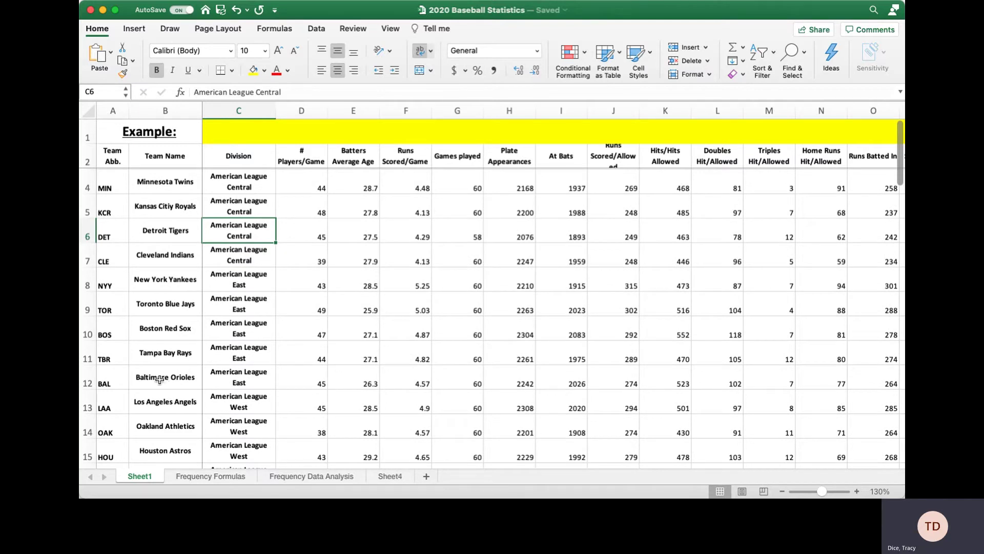
pyautogui.scroll(1, 436, 251)
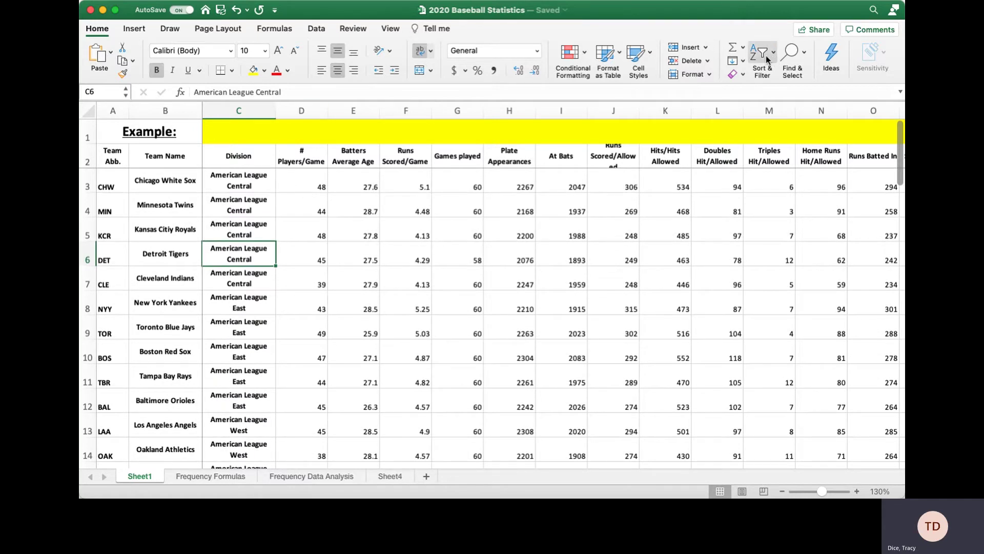
pyautogui.click(236, 10)
pyautogui.click(236, 10)
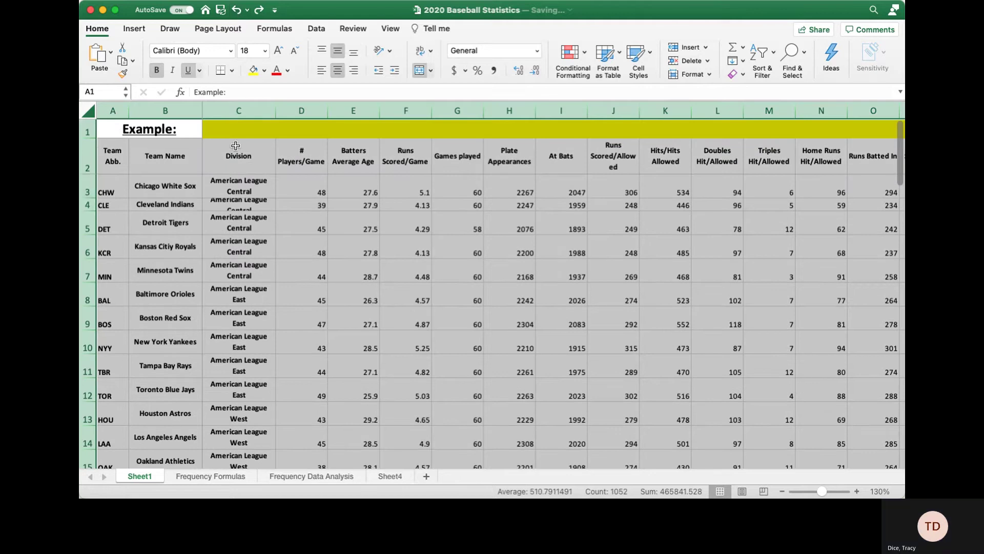
pyautogui.click(785, 105)
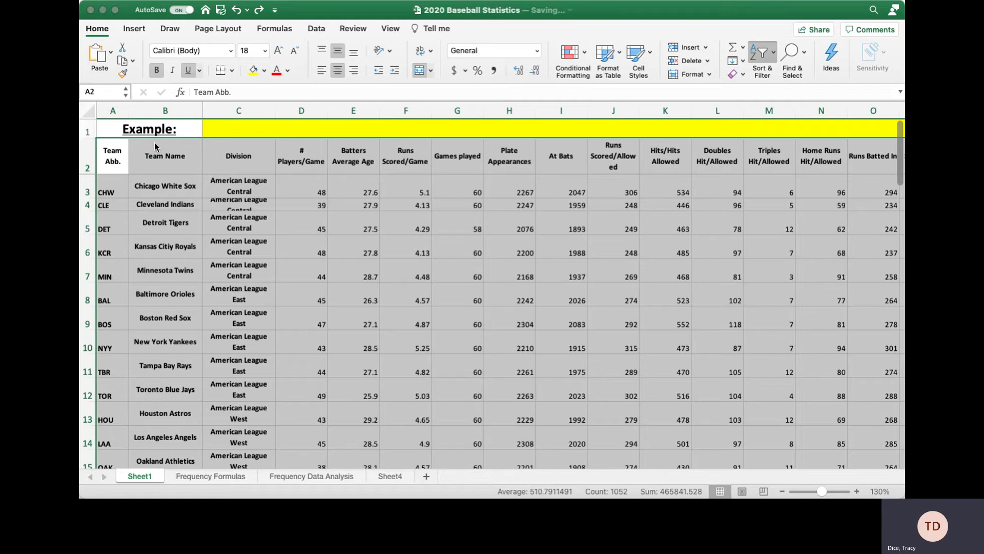
pyautogui.click(338, 163)
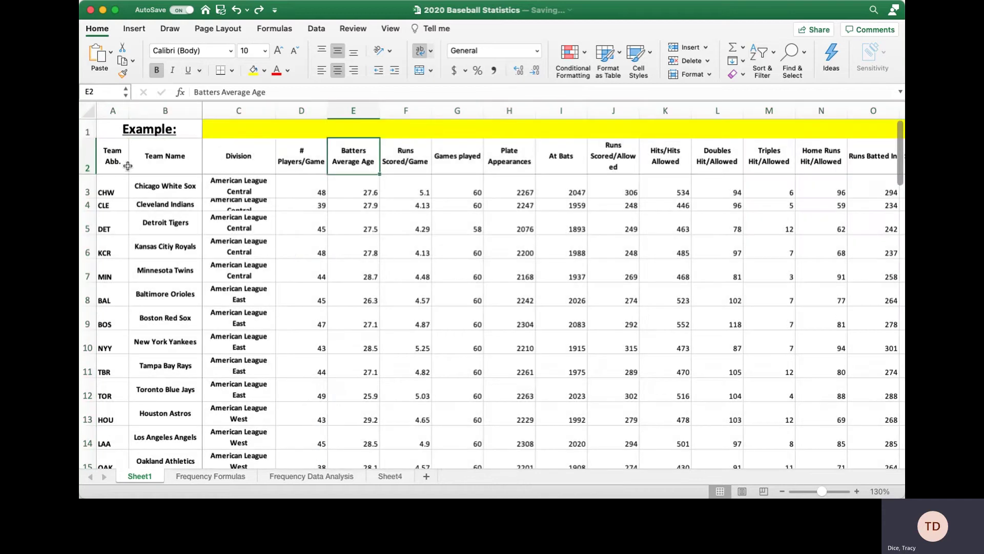
pyautogui.click(86, 164)
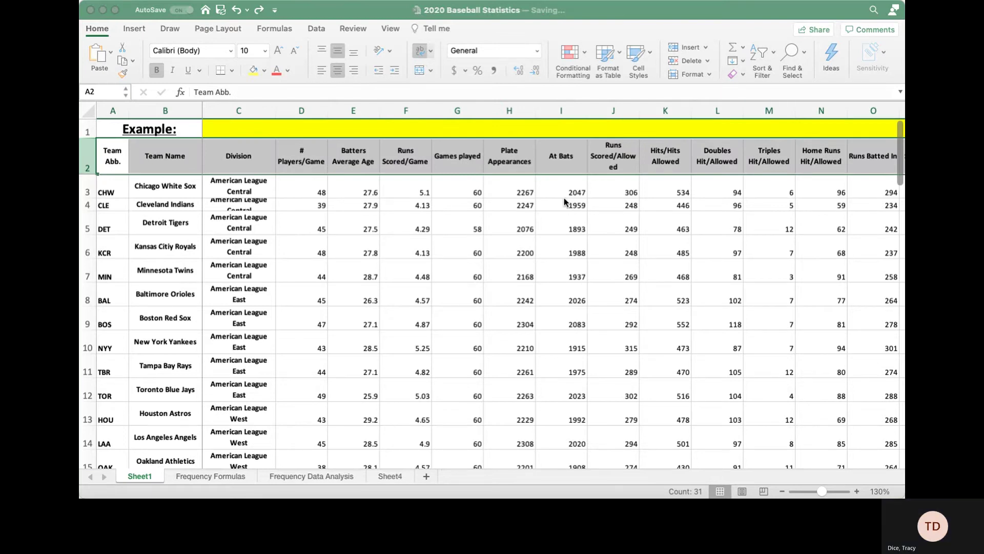
pyautogui.click(549, 198)
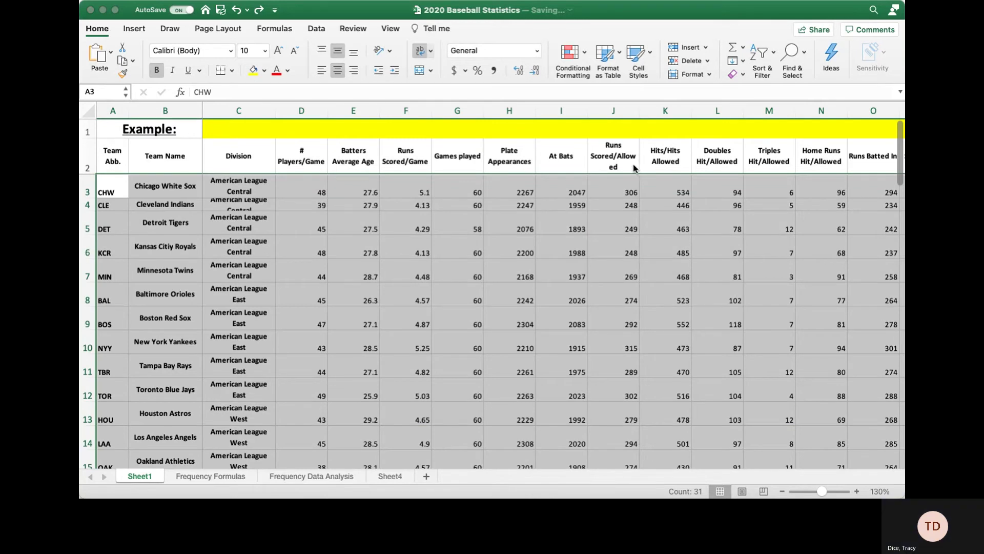
pyautogui.click(112, 156)
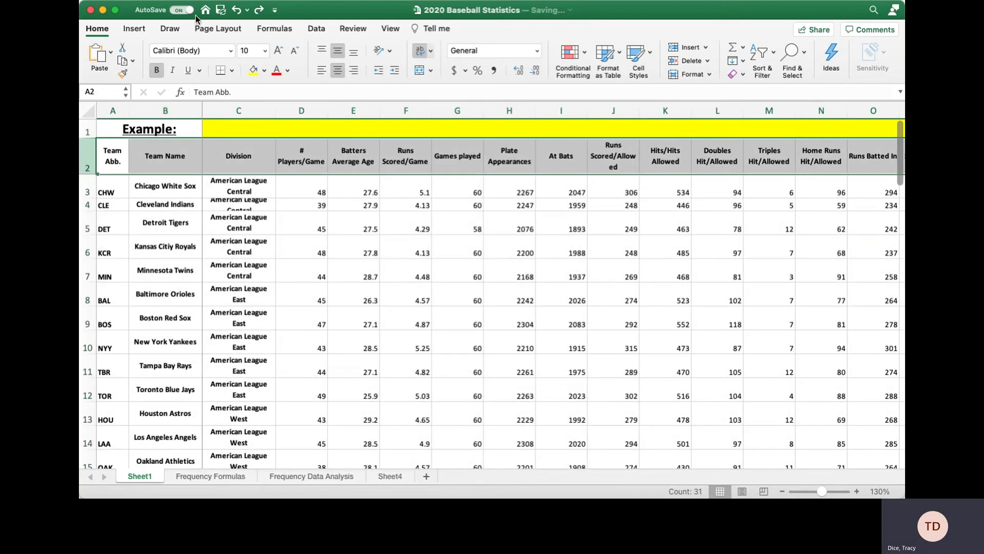
# Undo the Division sort and custom-sort the teams by Division from A to Z, with descending Home Runs Hit/Allowed as second level.
pyautogui.click(239, 11)
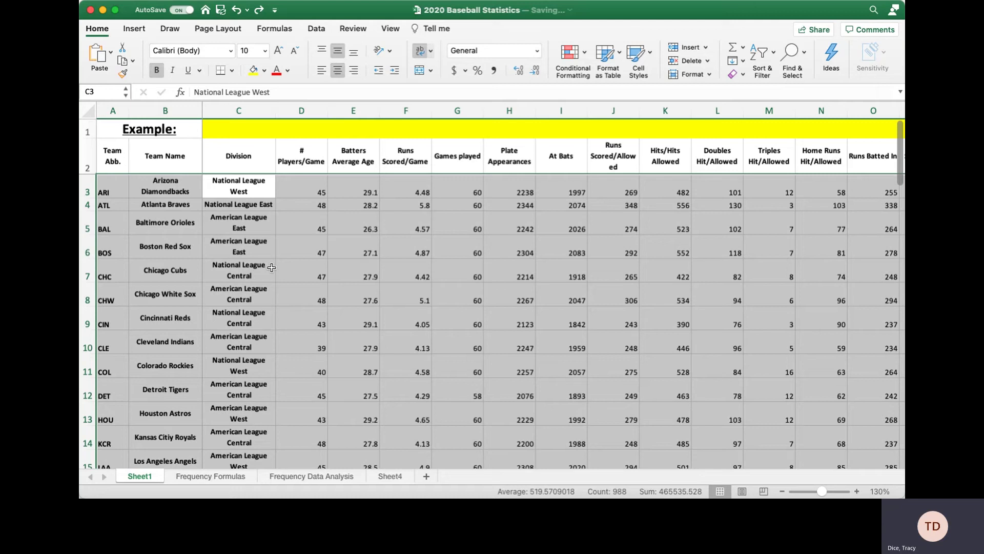
pyautogui.click(269, 228)
pyautogui.click(90, 156)
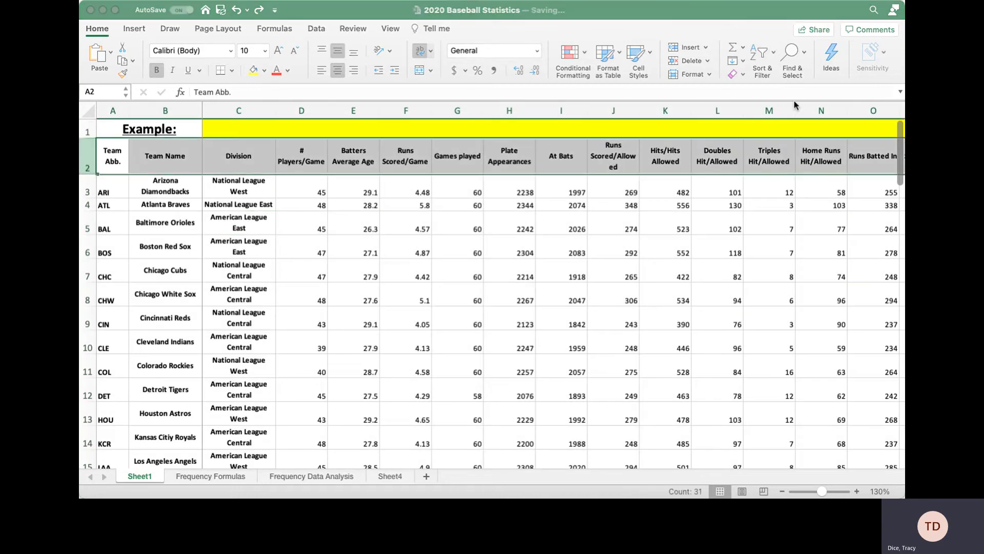
pyautogui.click(338, 152)
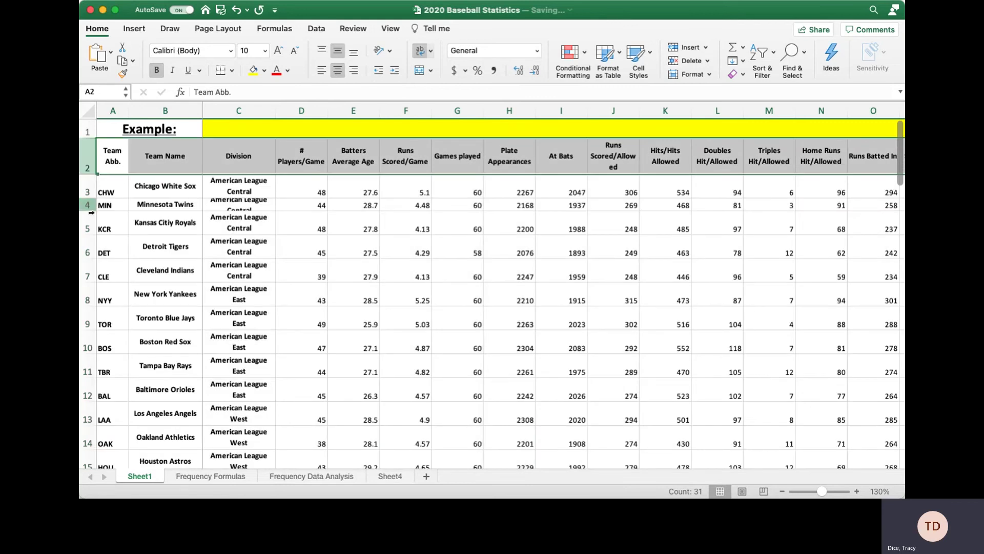
# Increase the height of row 4 so the Minnesota Twins' wrapped division name fits.
pyautogui.click(86, 208)
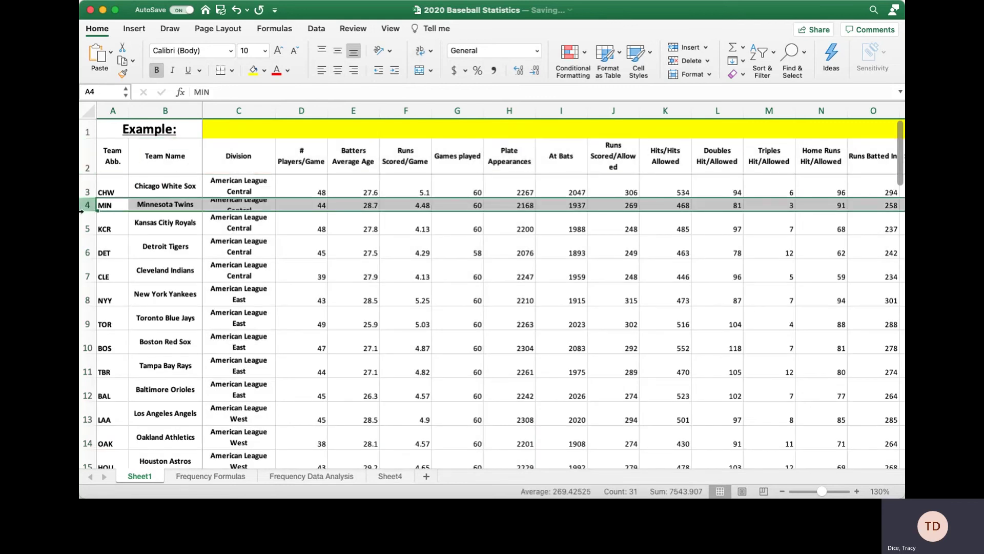
pyautogui.moveTo(90, 213); pyautogui.dragTo(90, 227)
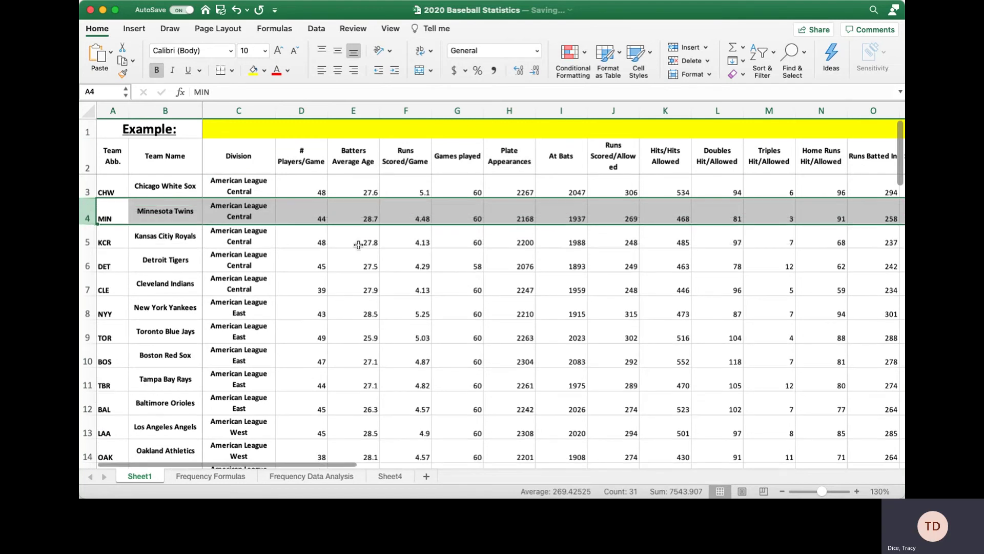
# Examine the order of the teams within the American League Central and American League East divisions.
pyautogui.click(196, 186)
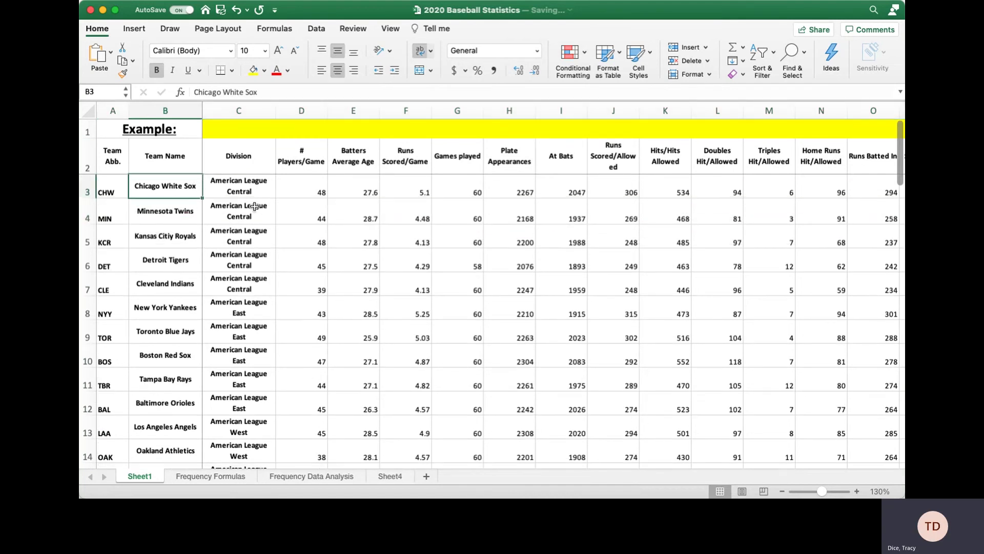
pyautogui.click(153, 285)
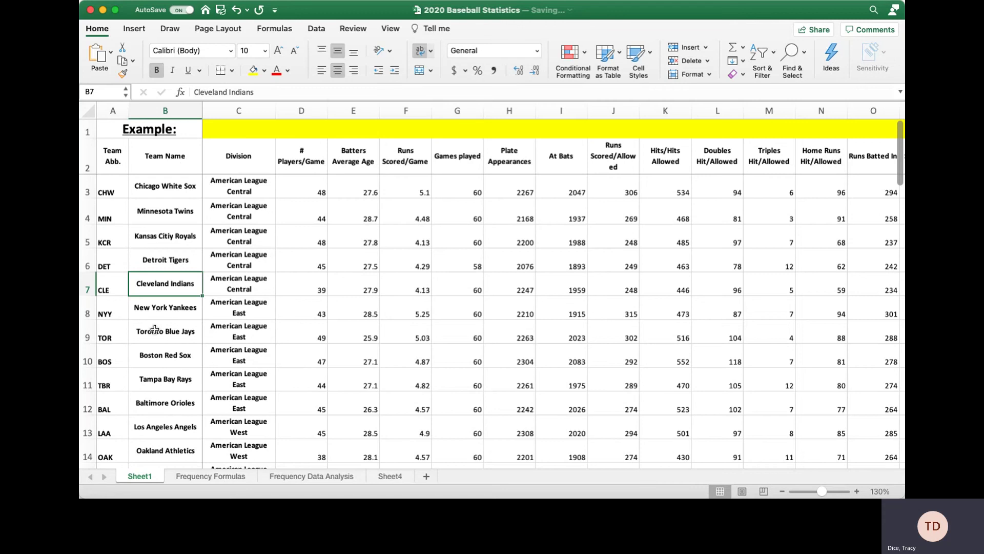
pyautogui.scroll(-1, 155, 330)
pyautogui.click(162, 308)
pyautogui.scroll(-1, 187, 328)
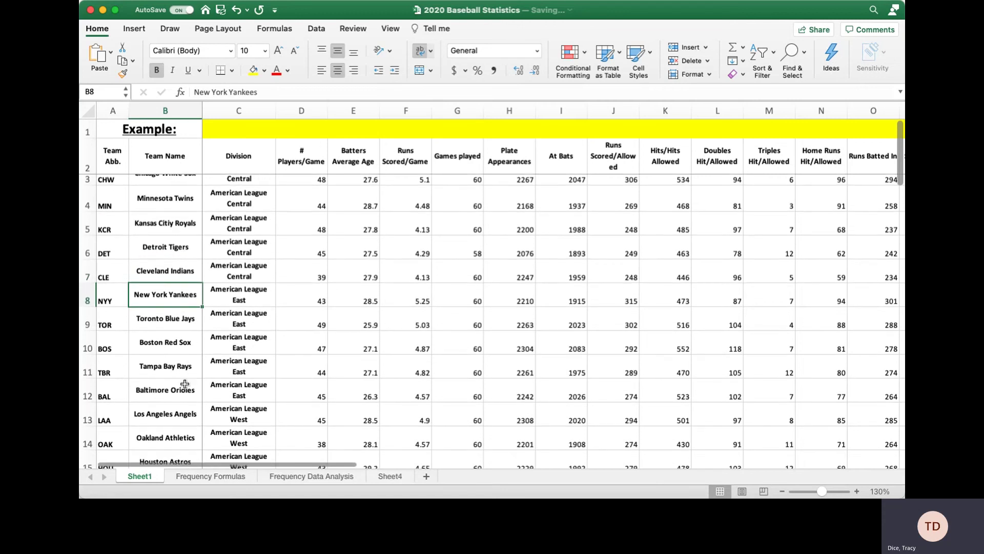
pyautogui.click(164, 389)
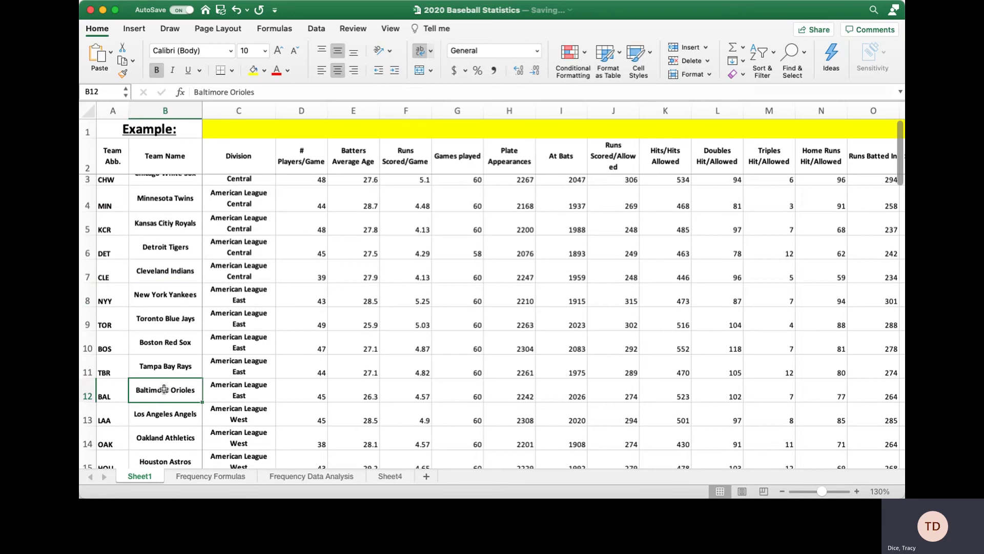
pyautogui.scroll(1, 357, 315)
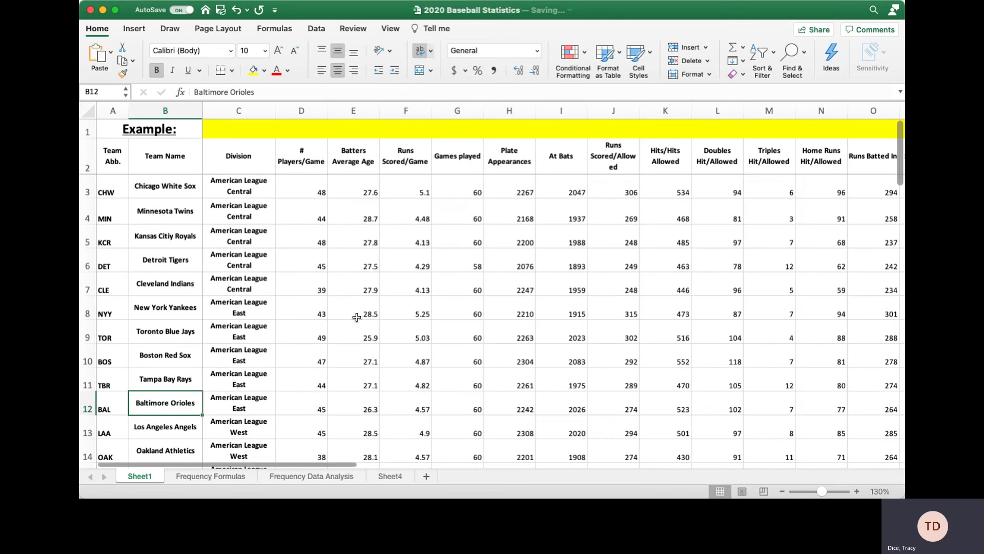